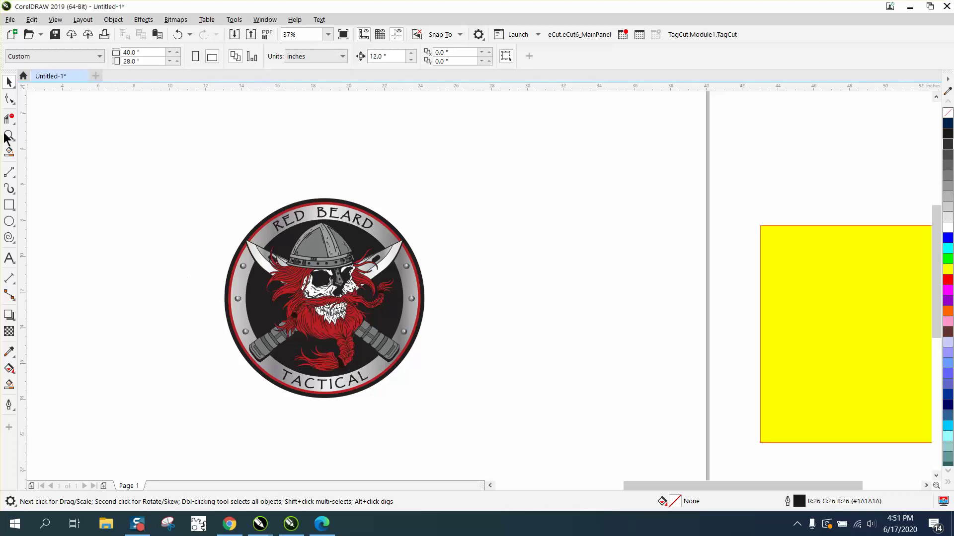
Zoom in to inspect the Red Beard logo and its skull, then select the logo group.
left_click(9, 135)
left_click_drag(191, 202, 538, 400)
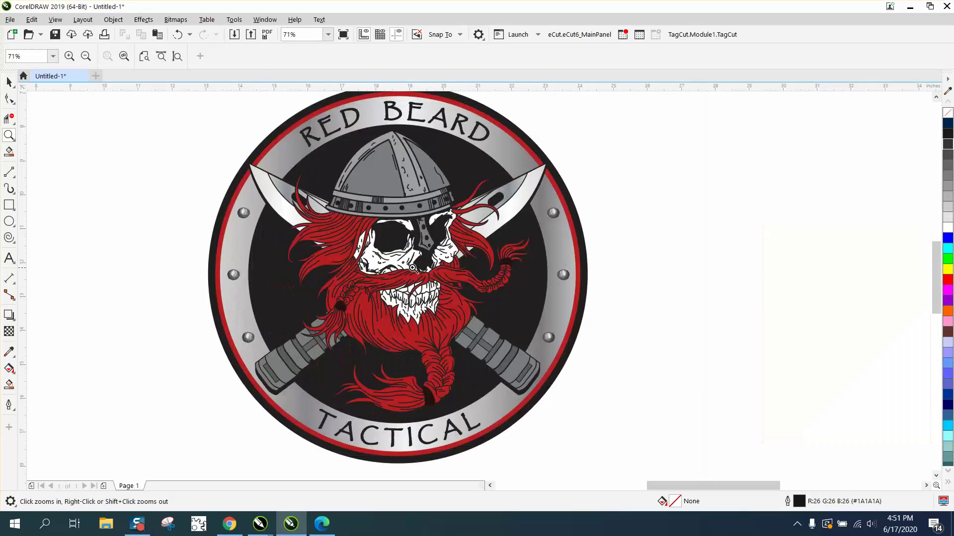
left_click_drag(377, 191, 555, 293)
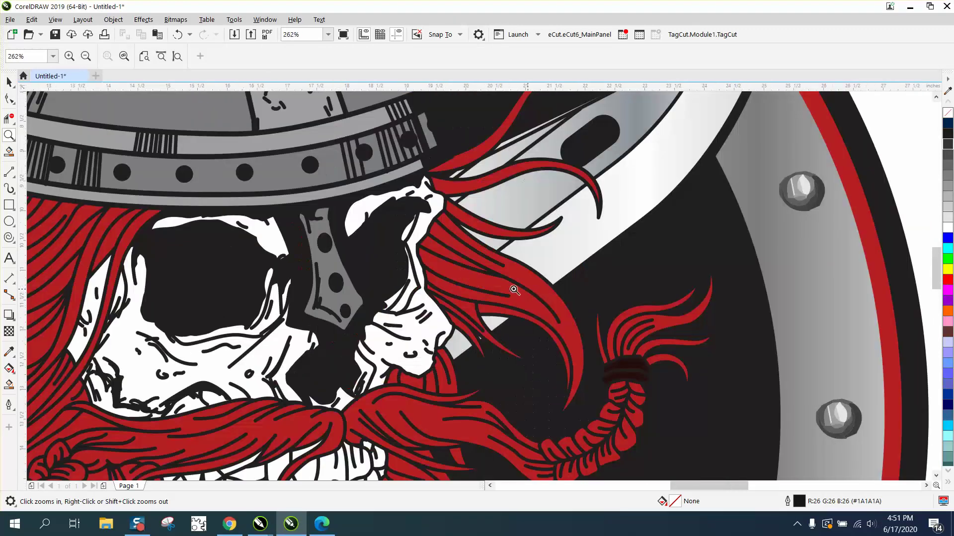
right_click(555, 293)
right_click(356, 259)
left_click(9, 82)
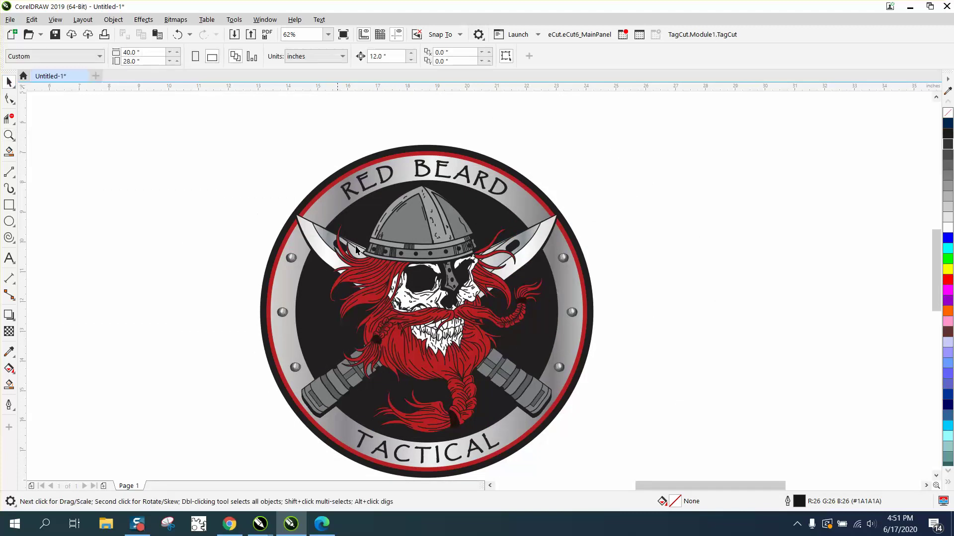
left_click(435, 401)
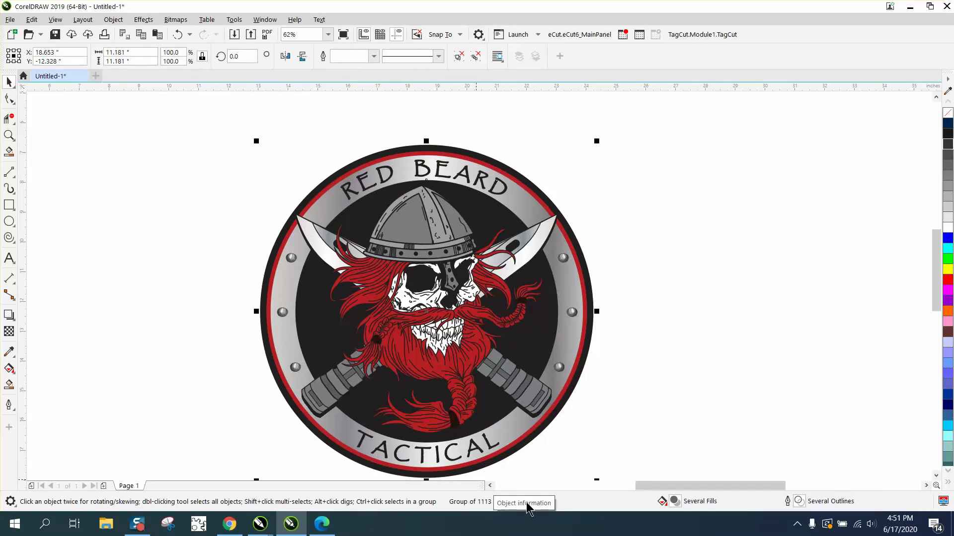
left_click(576, 396)
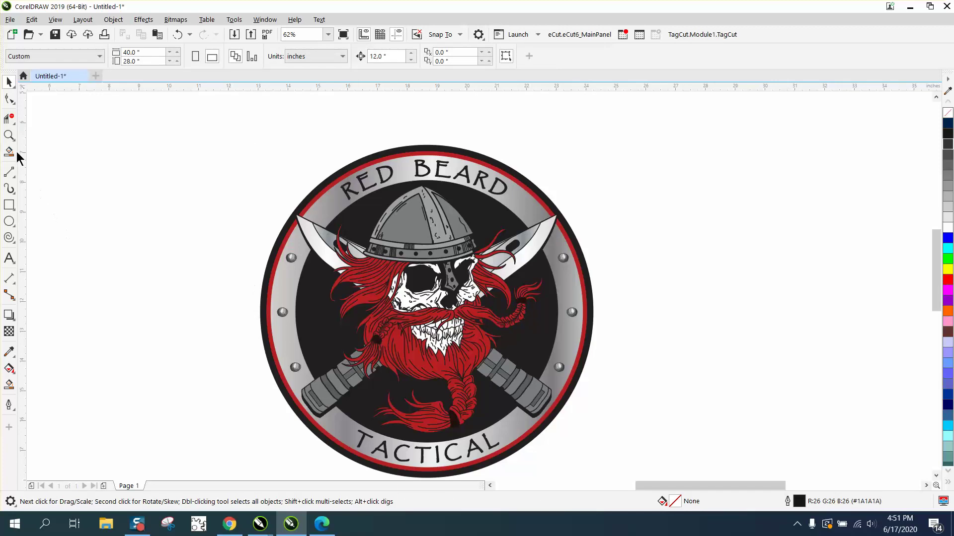
Zoom in on the logo's upper part and reposition the logo group slightly.
left_click(9, 135)
left_click_drag(303, 217, 362, 255)
scroll(286, 229, "down", 6)
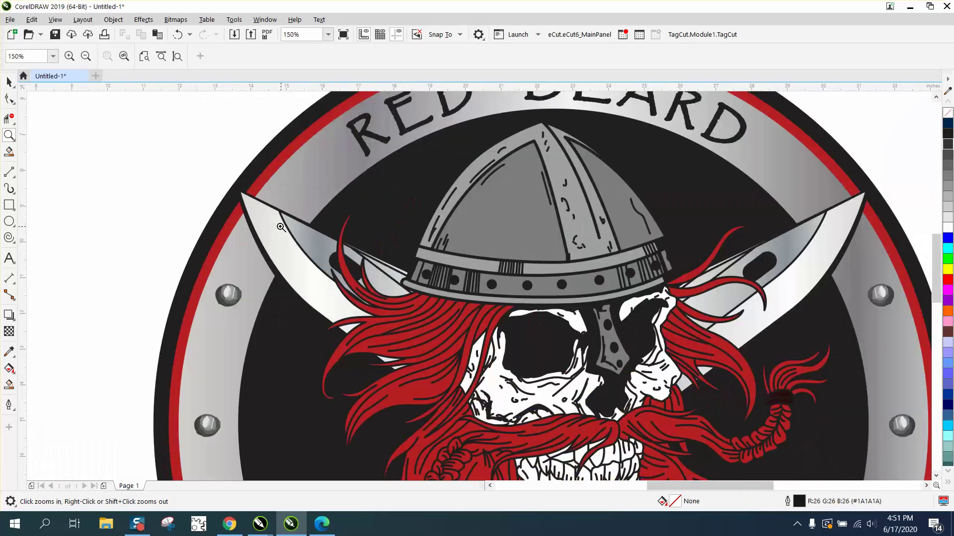
left_click(9, 82)
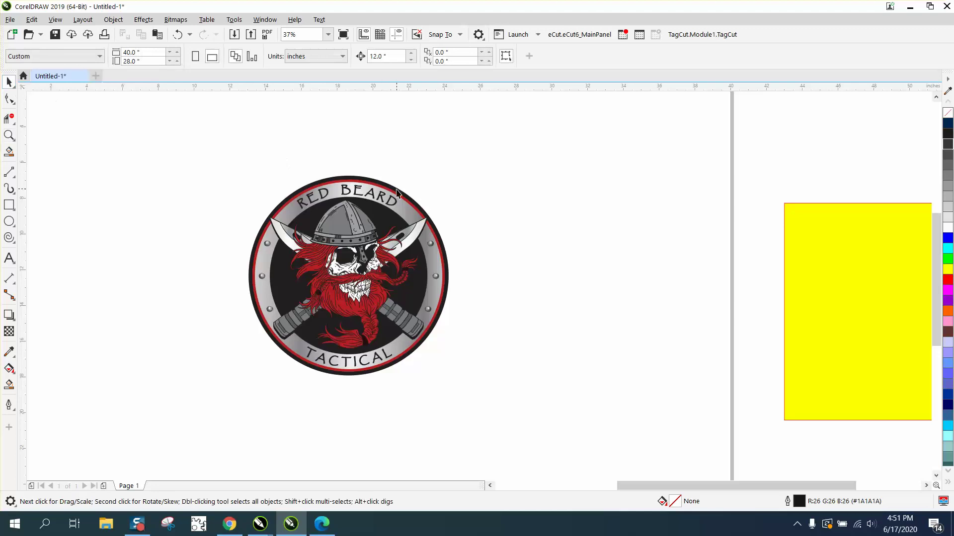
left_click_drag(397, 196, 604, 196)
left_click_drag(605, 196, 402, 198)
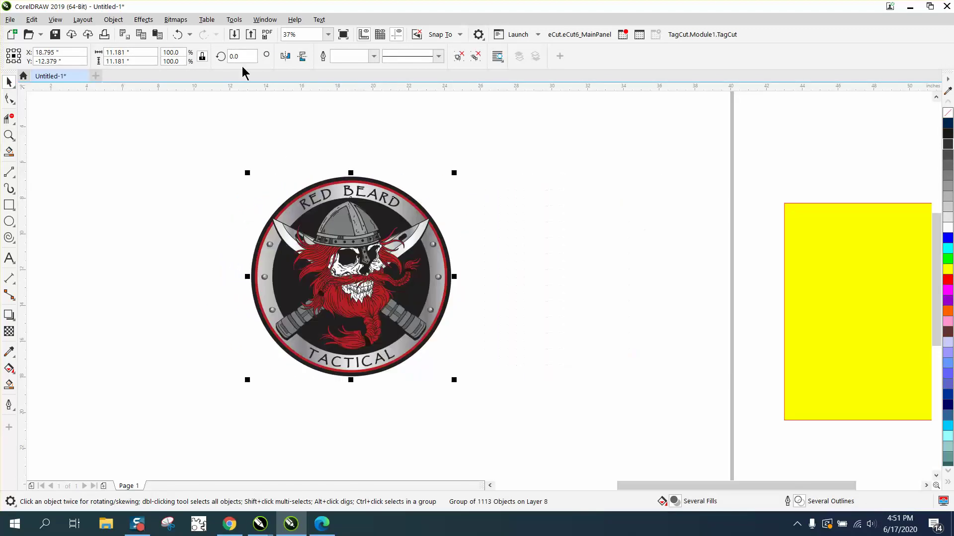
Convert the logo into a bitmap with the default settings.
left_click(177, 20)
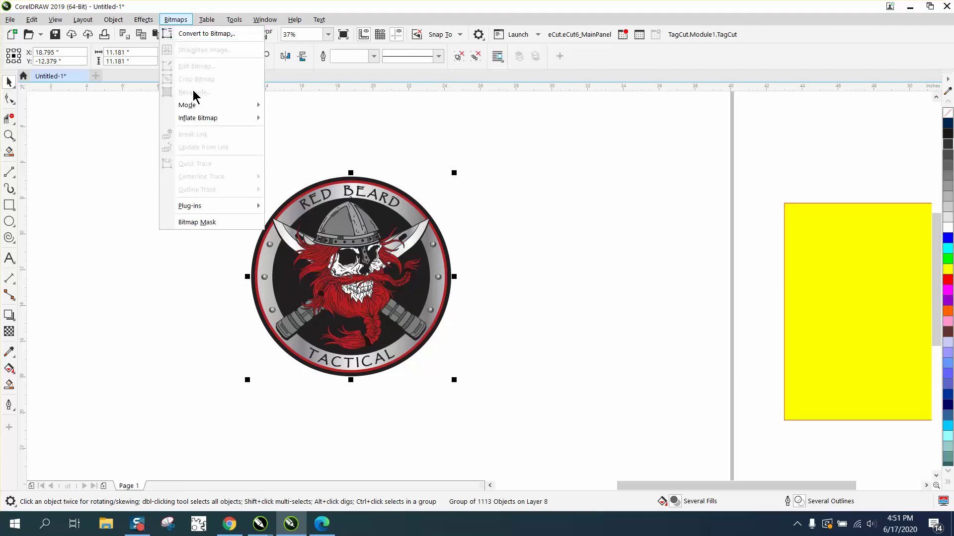
left_click(201, 34)
left_click(489, 323)
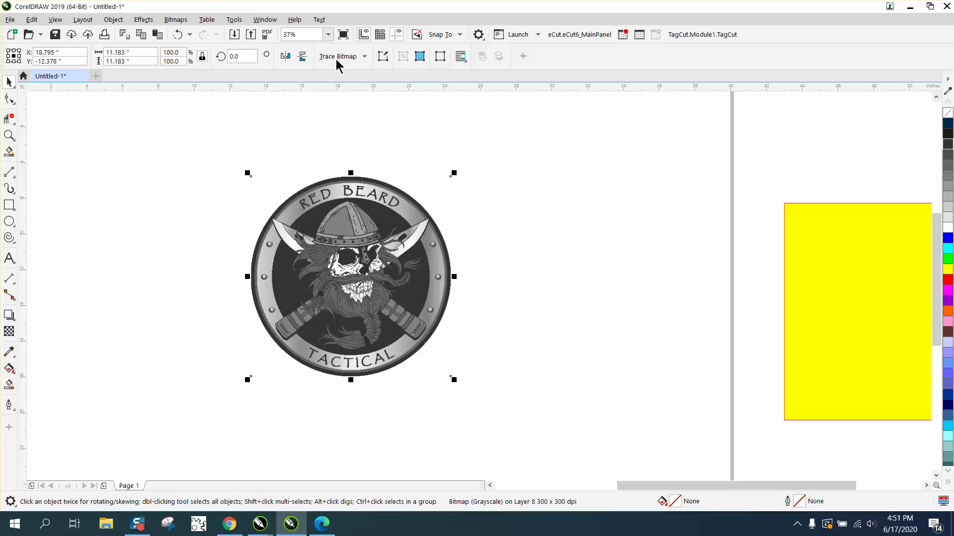
Outline-trace the bitmap as Clipart, reducing the bitmap and raising Detail from 85 to 100.
left_click(179, 20)
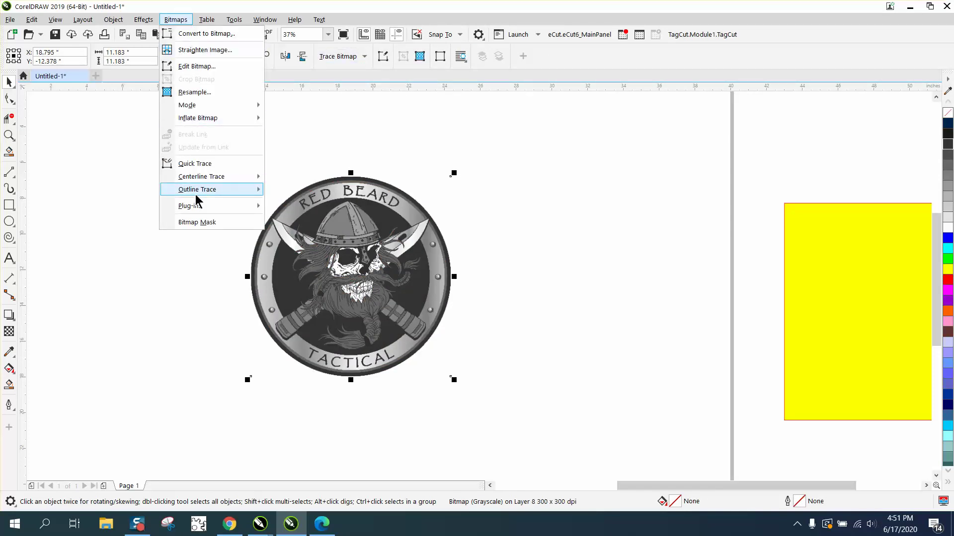
mouse_move(198, 194)
left_click(302, 233)
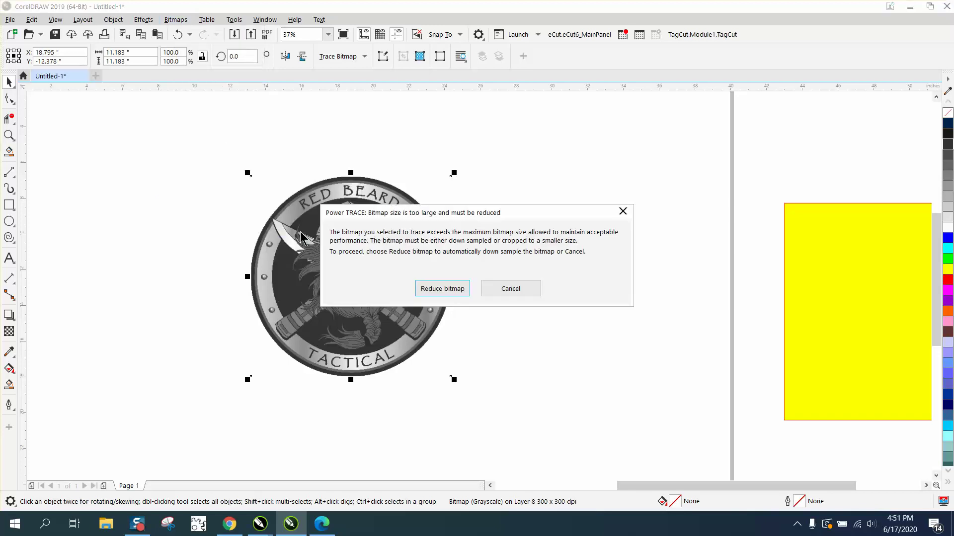
left_click(442, 289)
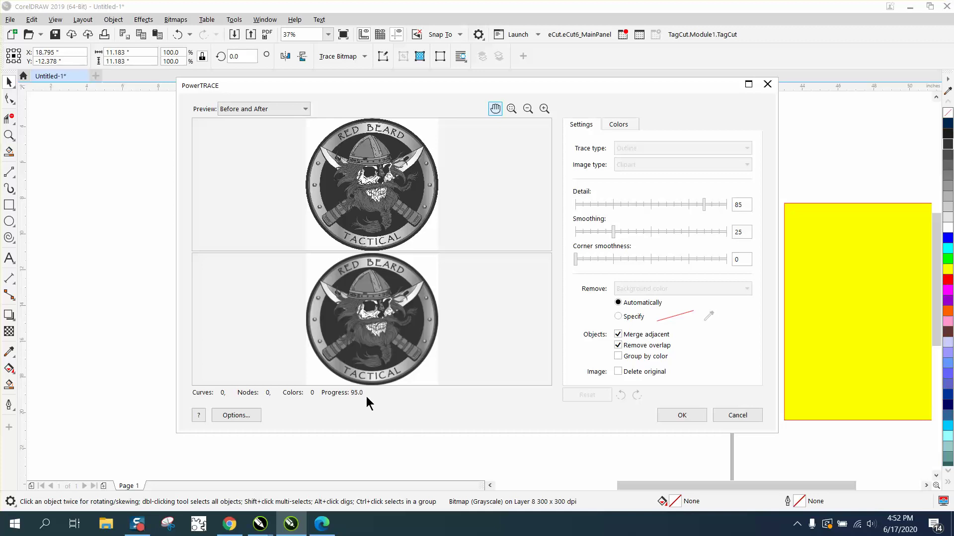
left_click_drag(703, 205, 730, 208)
Accept the trace, place the traced badge right of the original, and raise the yellow rectangle.
left_click(682, 415)
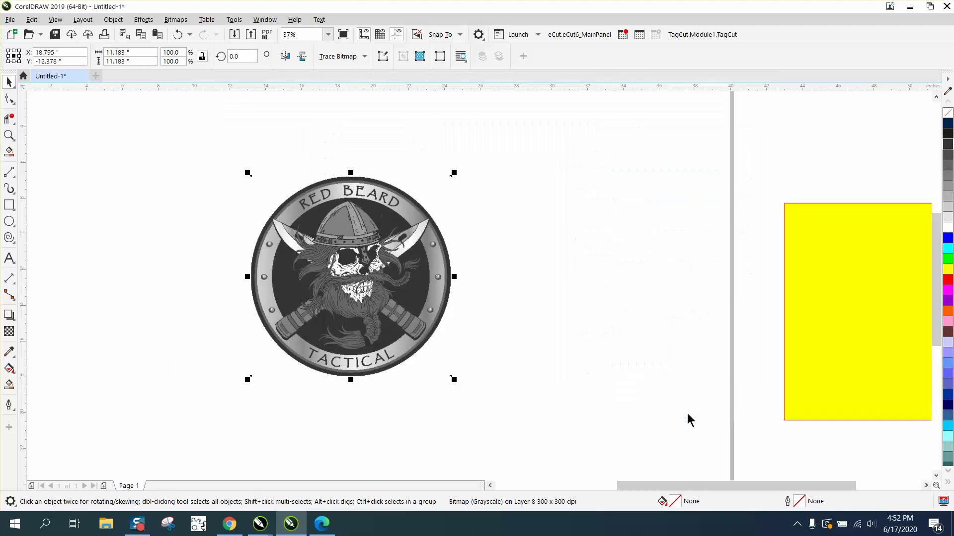
left_click_drag(355, 282, 583, 278)
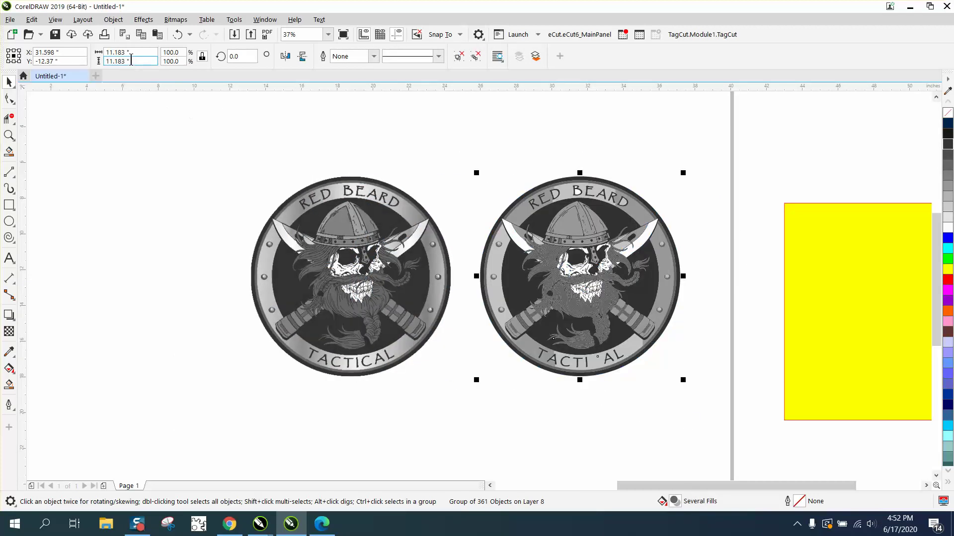
left_click(163, 112)
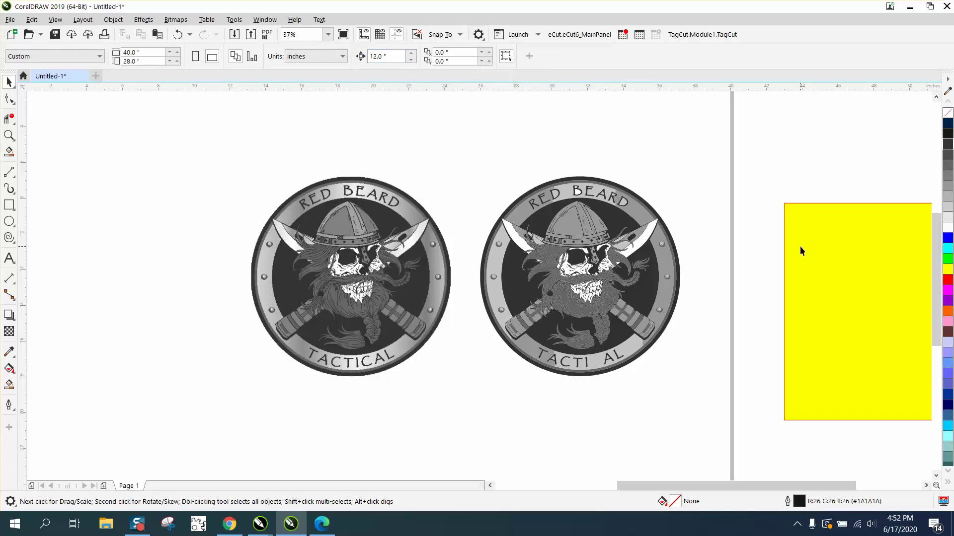
left_click_drag(807, 254, 802, 214)
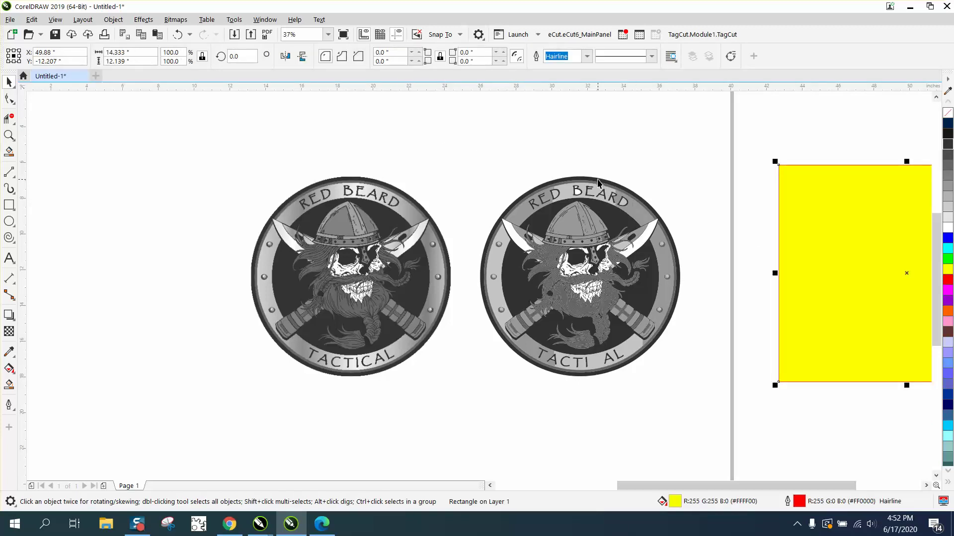
mouse_move(598, 183)
left_mouse_down()
mouse_move(767, 183)
mouse_move(585, 188)
left_mouse_up()
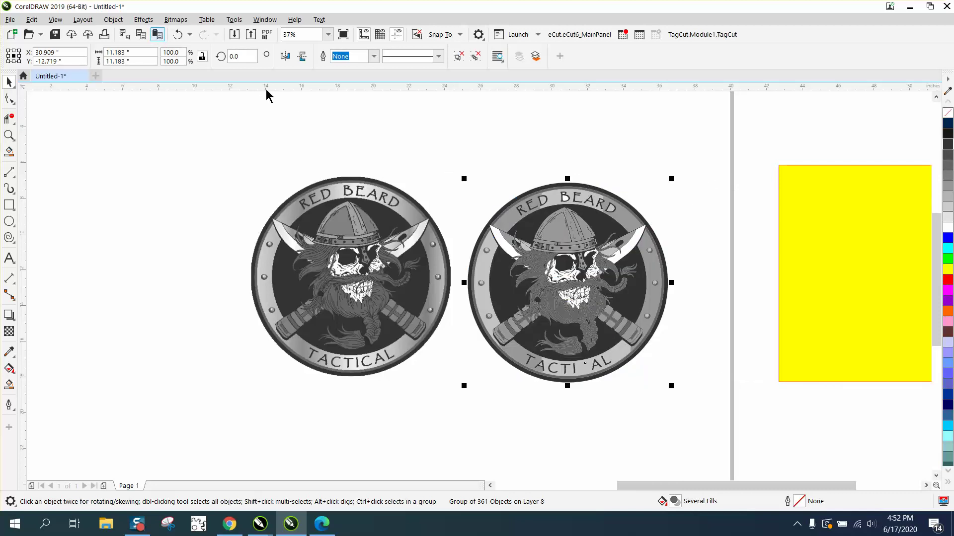
Zoom in on the traced badge's beard to check the trace quality, then select the badge.
left_click(9, 135)
left_click_drag(514, 278, 605, 331)
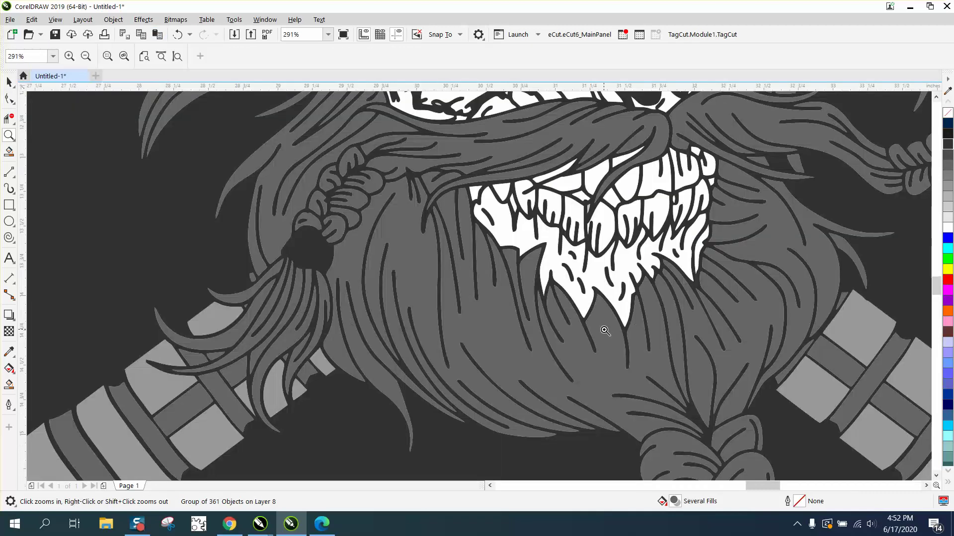
right_click(420, 271)
right_click(419, 271)
right_click(420, 270)
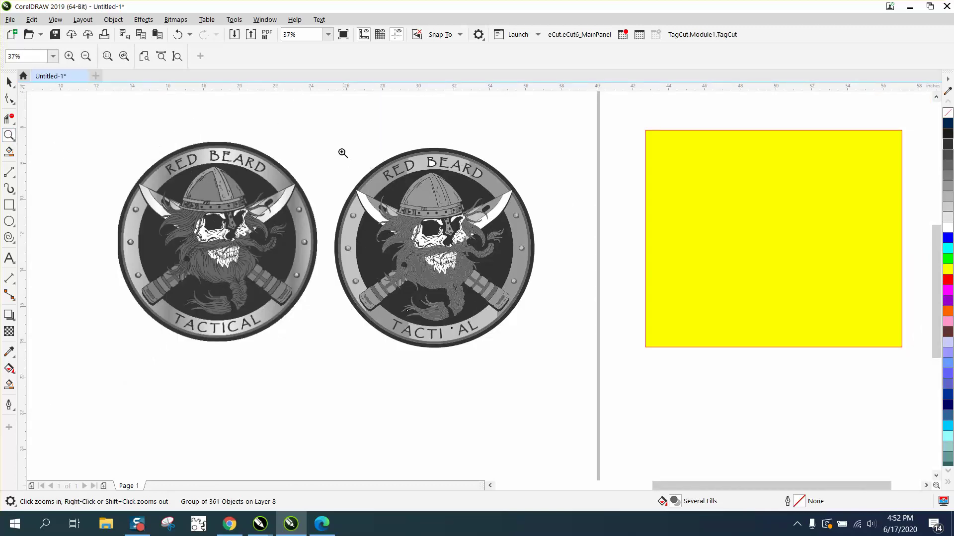
left_click_drag(311, 121, 643, 364)
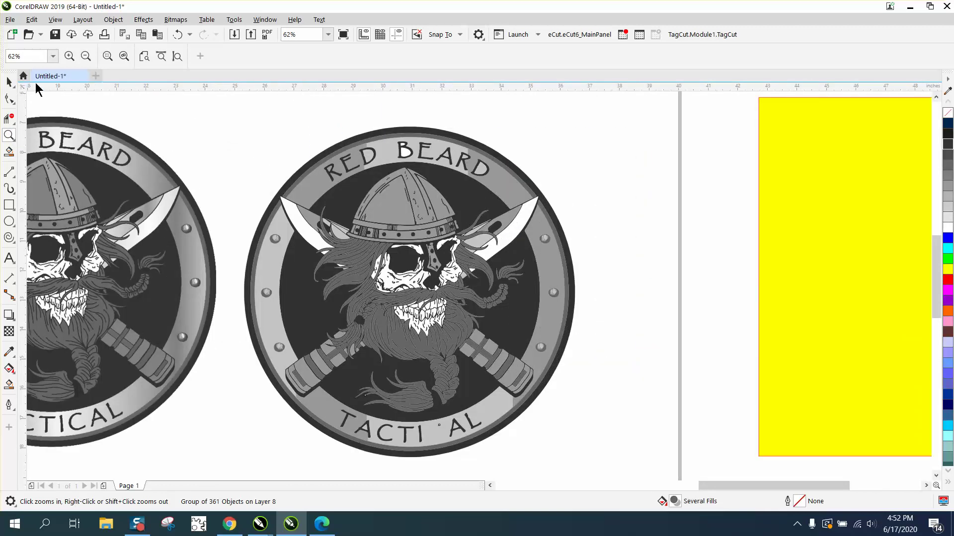
left_click(9, 81)
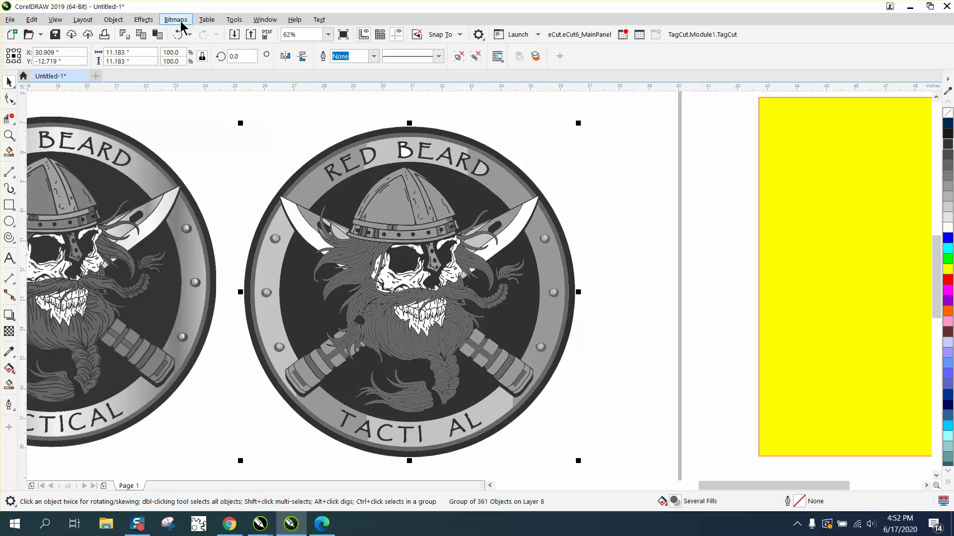
Ungroup the traced badge into separate shapes.
left_click(112, 20)
mouse_move(151, 215)
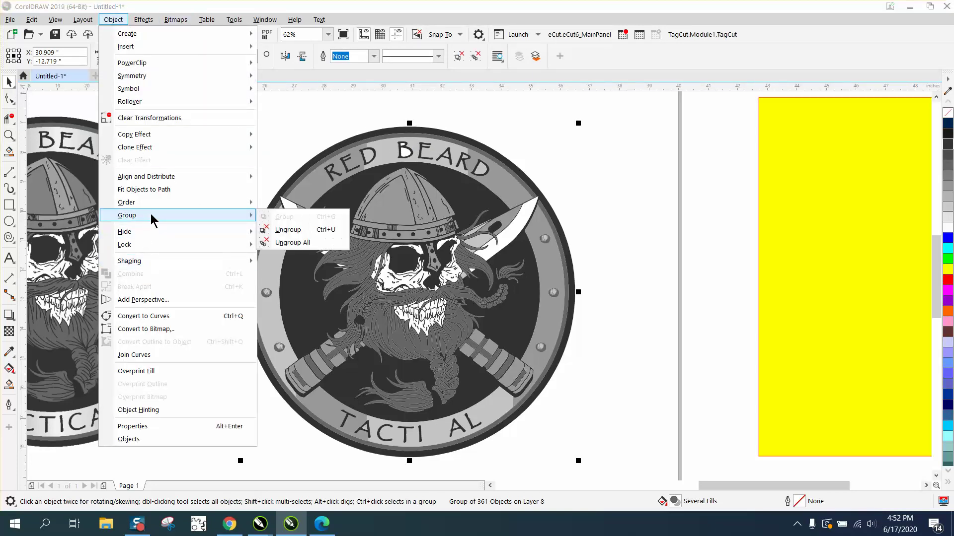
left_click(302, 230)
left_click(257, 197)
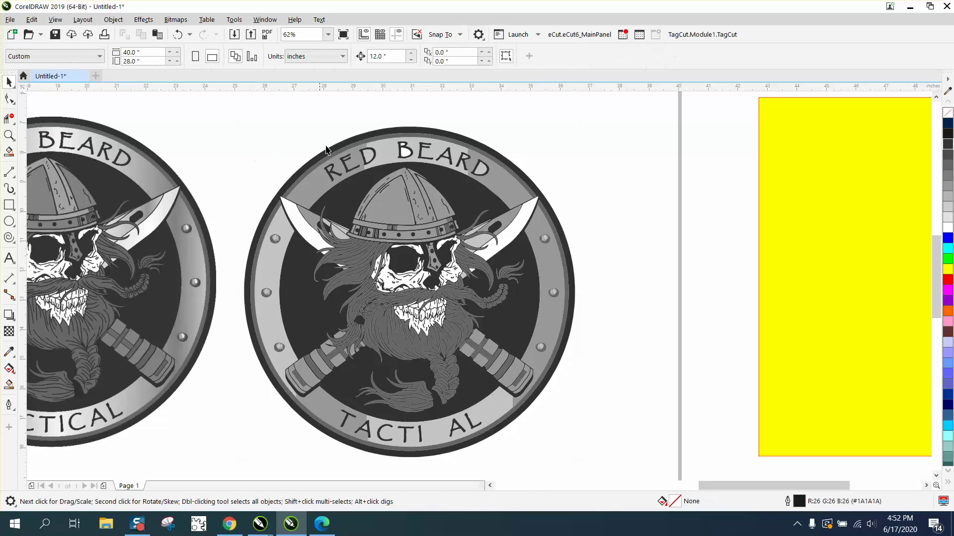
Shift the dark outline shape 12 inches right and stretch the yellow rectangle left behind it.
left_click(375, 135)
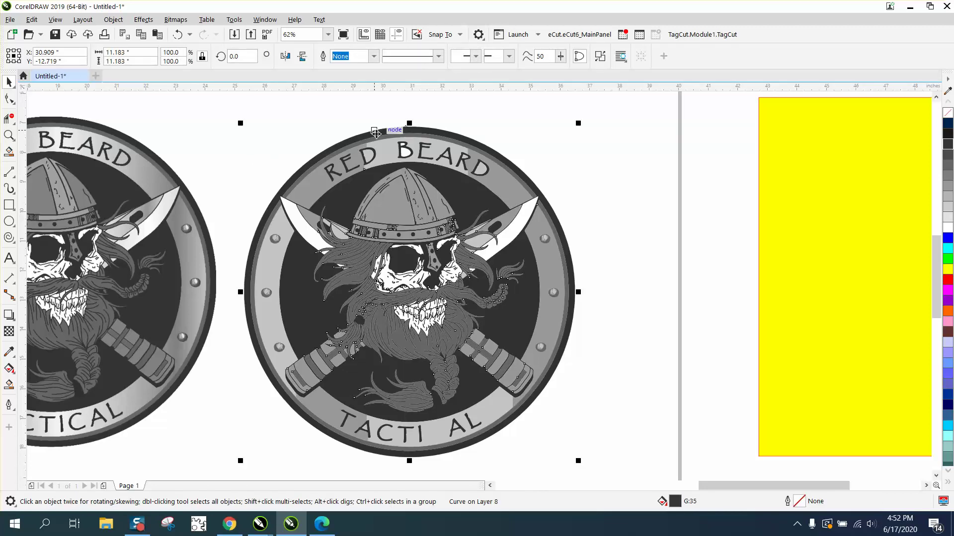
key("shift+Right")
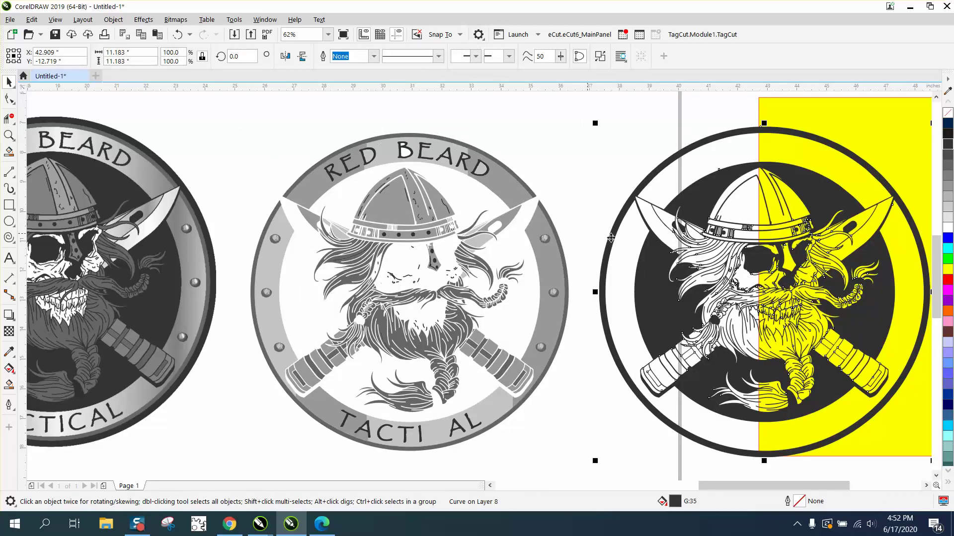
left_click(885, 165)
left_click_drag(758, 277, 597, 278)
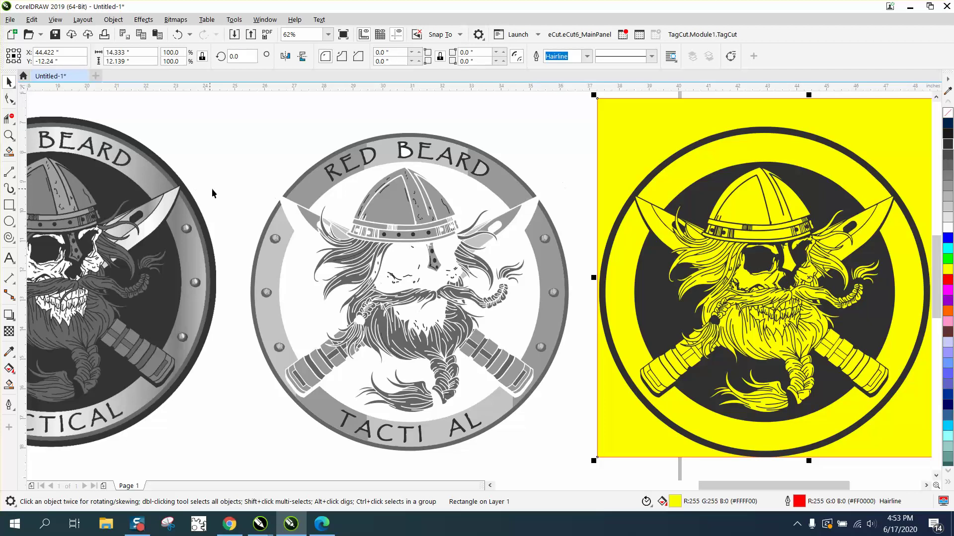
Add a new text line reading 'RED BEARD' on the canvas.
left_click(9, 135)
left_click_drag(286, 118, 579, 237)
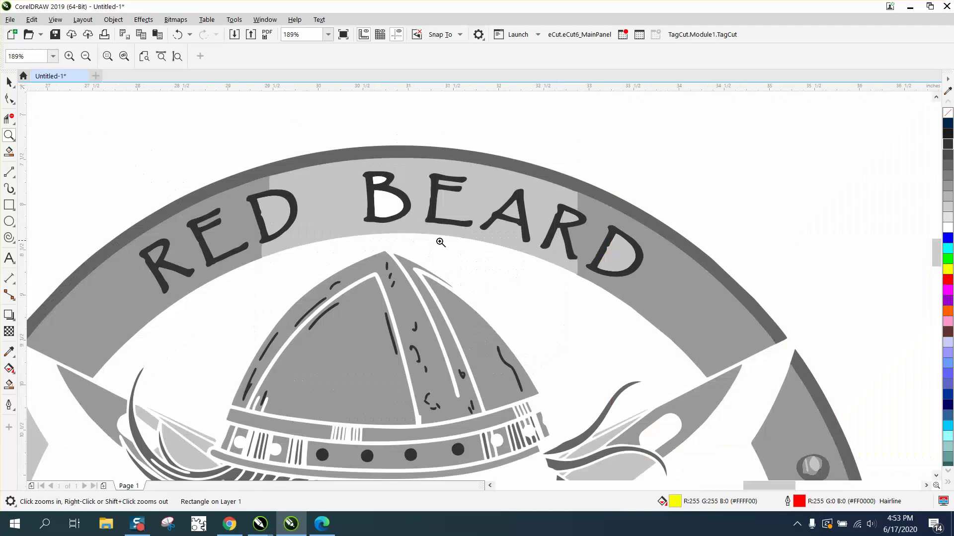
right_click(292, 221)
left_click(9, 258)
left_click(181, 163)
type("RED BEARD")
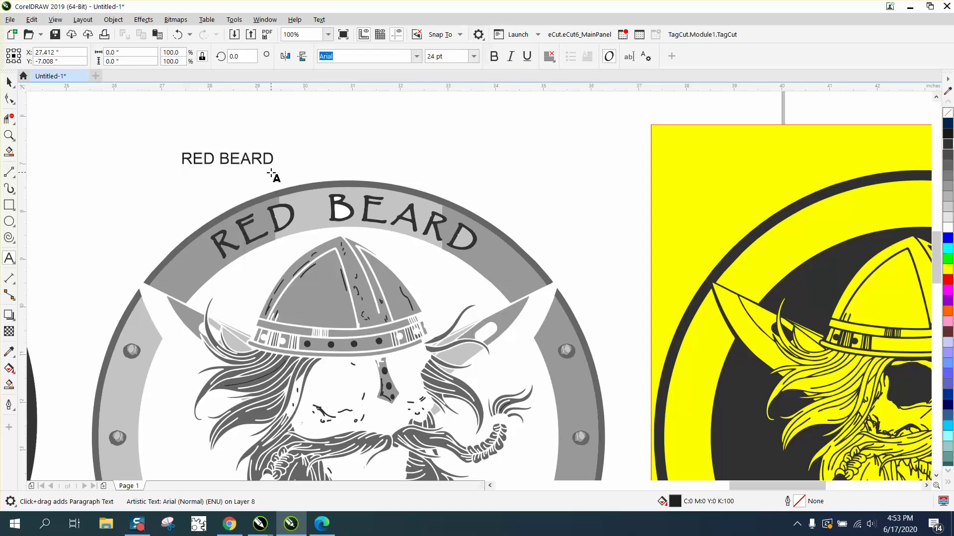
Scale RED BEARD up to about 68 pt and move it above the middle badge.
left_click_drag(276, 171, 442, 187)
left_click_drag(308, 166, 363, 168)
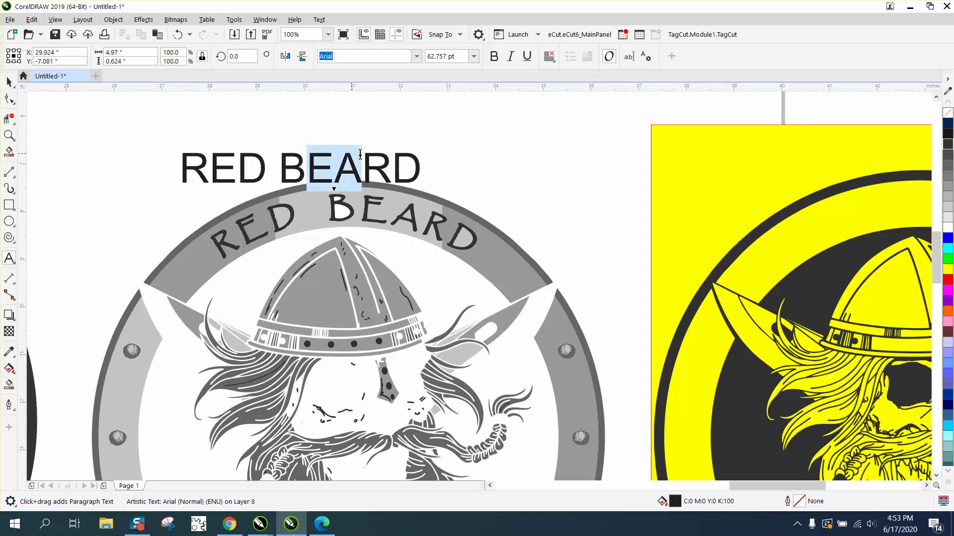
left_click(9, 82)
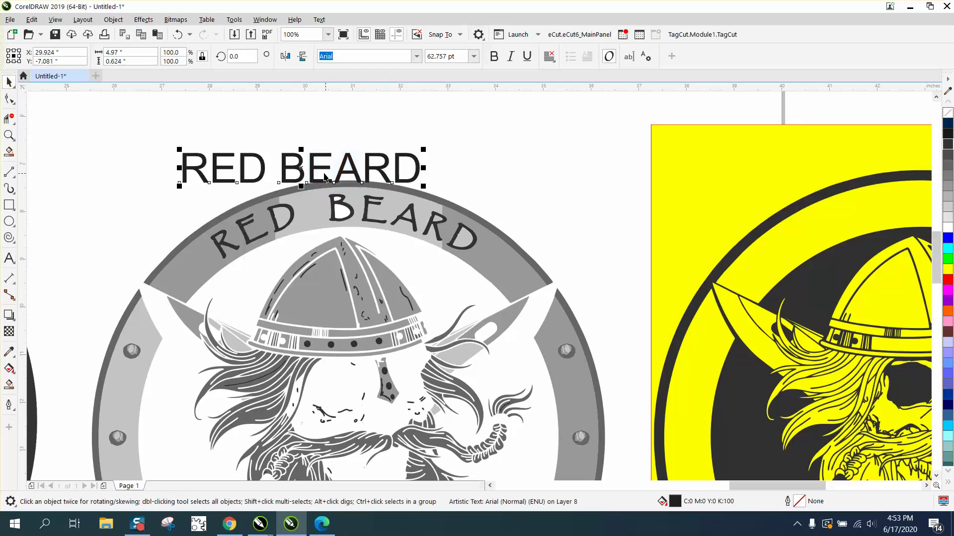
left_click_drag(301, 169, 336, 154)
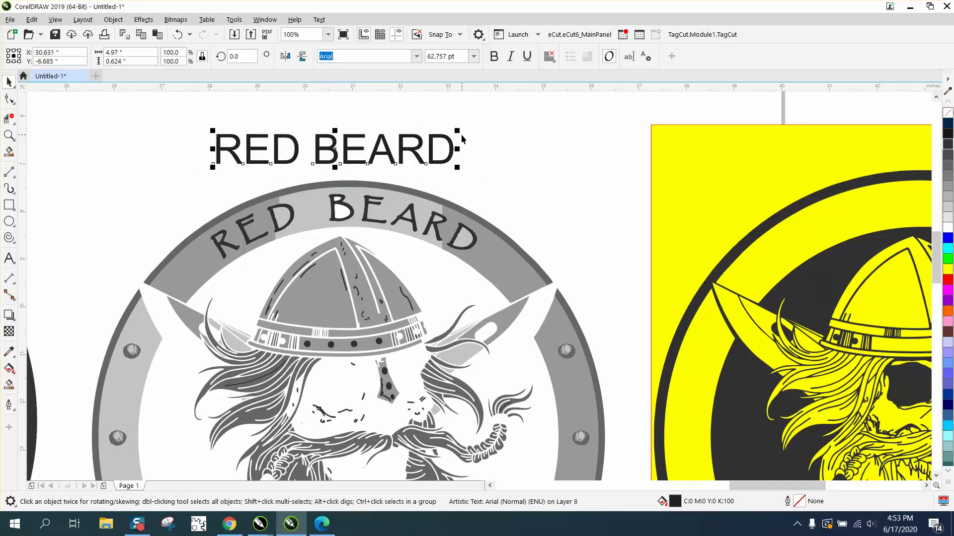
left_click_drag(457, 130, 479, 127)
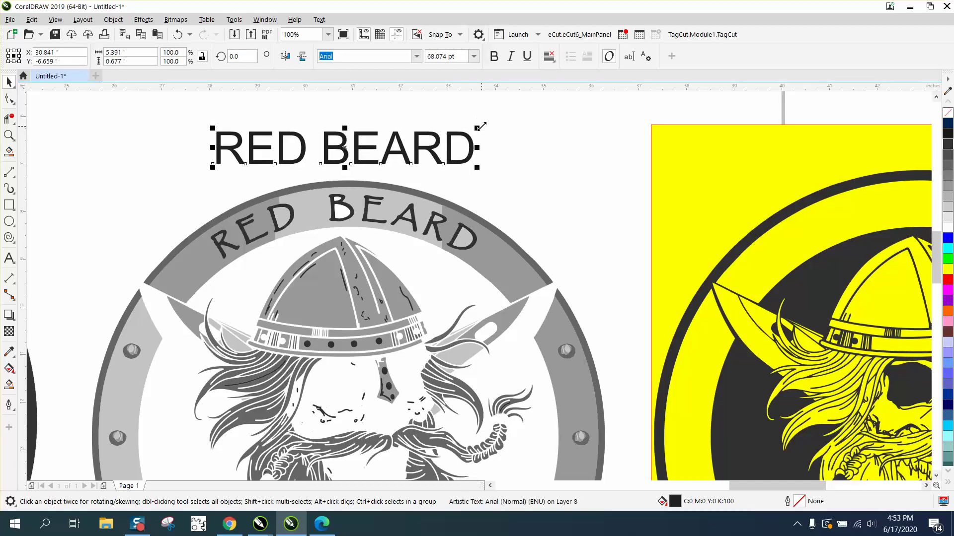
scroll(466, 133, "down", 2)
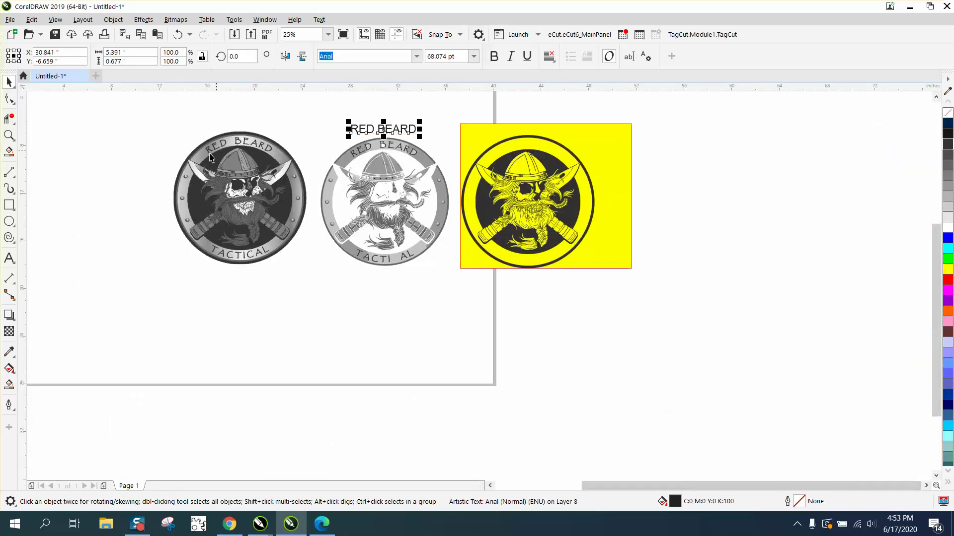
Draw a circle over the middle badge, shrink it to 9.2 inches to match the lettering arc, and nudge it up 12 inches.
left_click(9, 221)
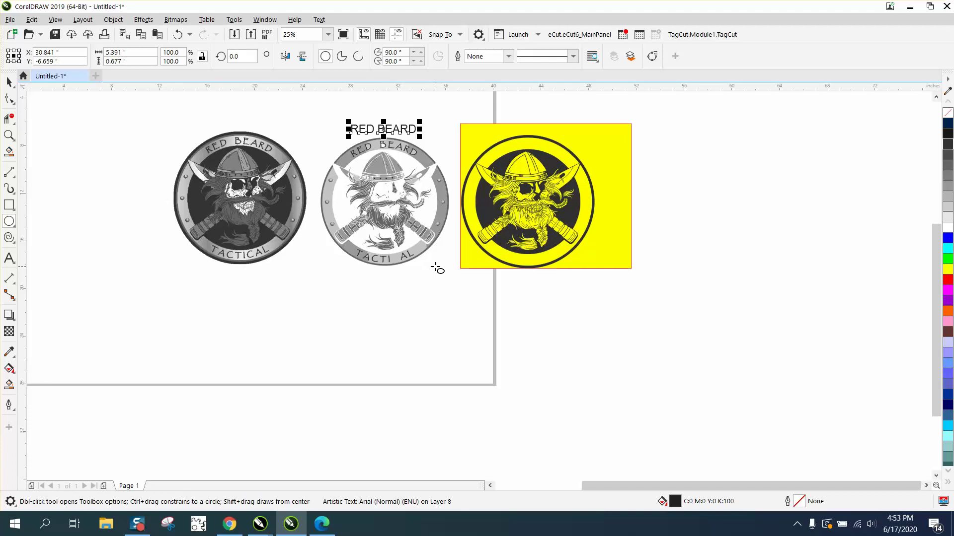
left_click_drag(436, 266, 322, 351)
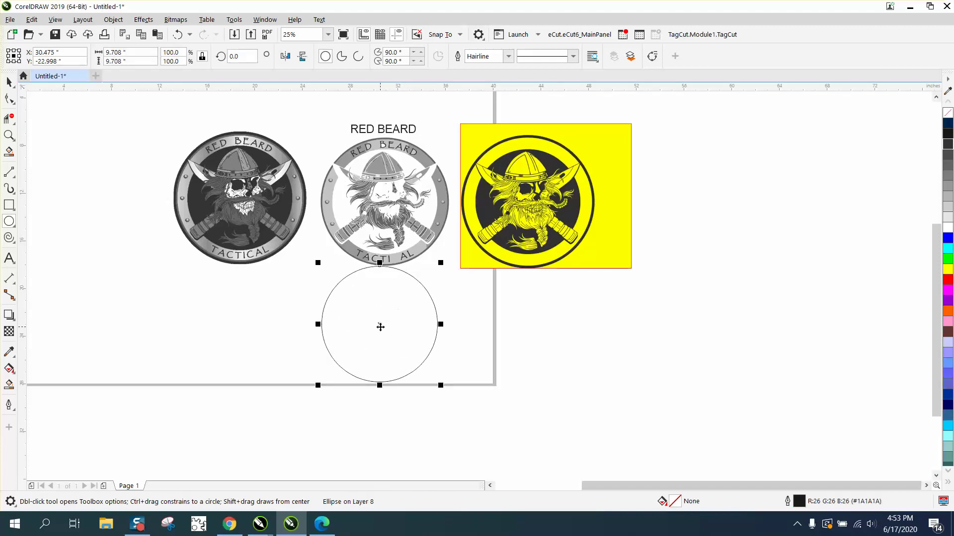
left_click_drag(381, 327, 387, 208)
left_click(9, 136)
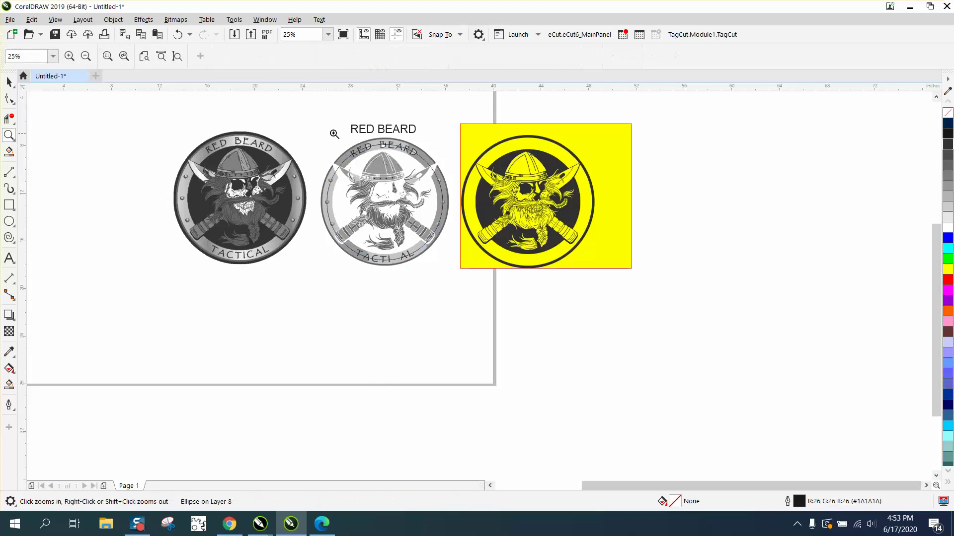
left_click_drag(335, 125, 475, 197)
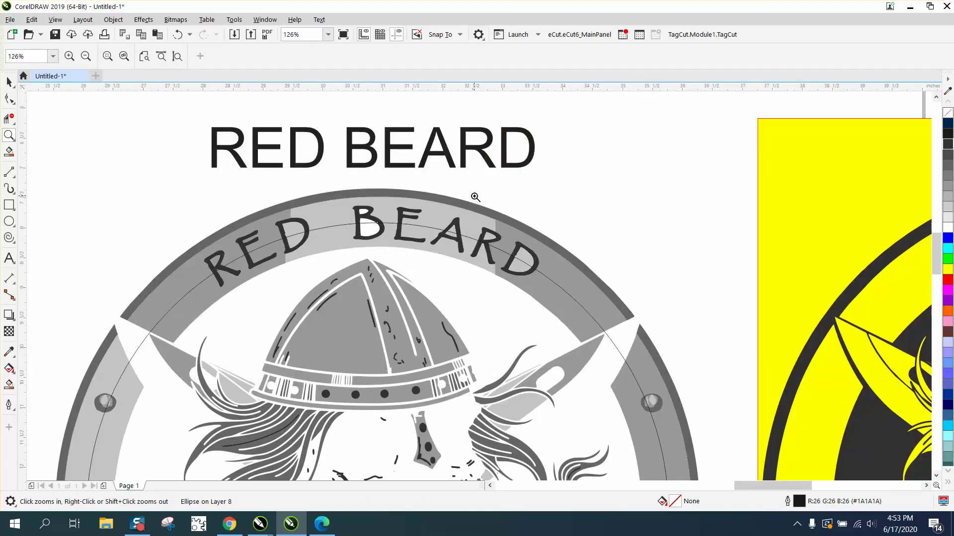
left_click(9, 82)
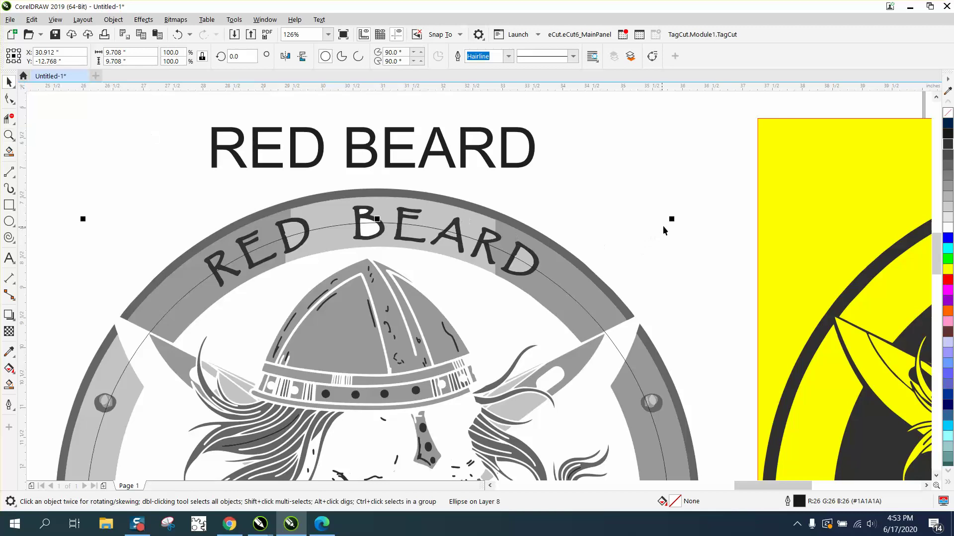
left_click_drag(672, 221, 656, 236)
scroll(555, 231, "down", 2)
scroll(572, 249, "down", 2)
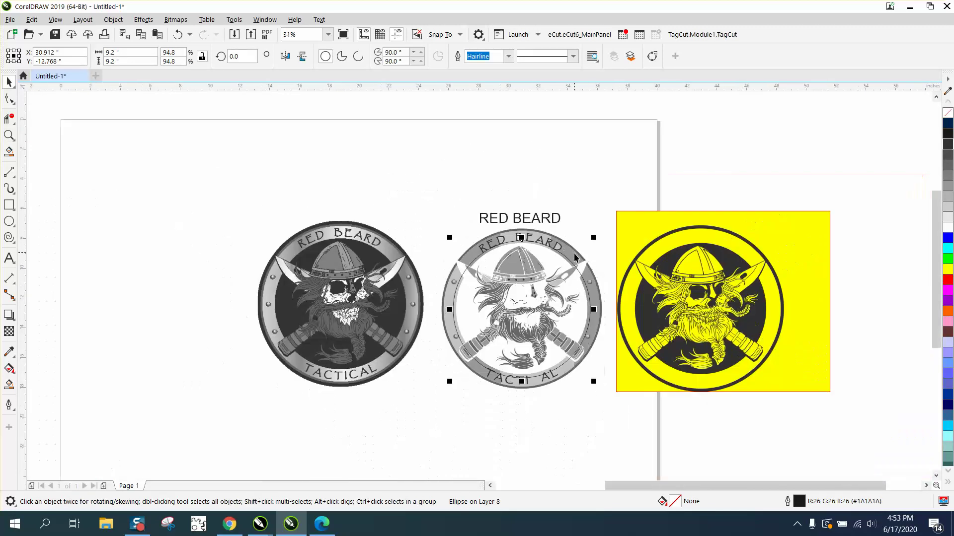
key("Up")
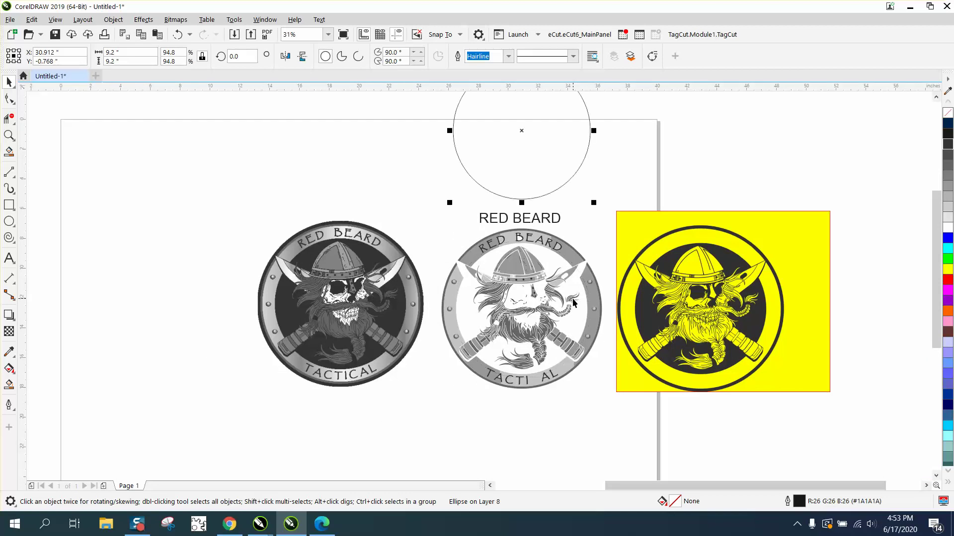
Move RED BEARD above the circle and fit it to the path along the circle's top.
left_click(552, 227)
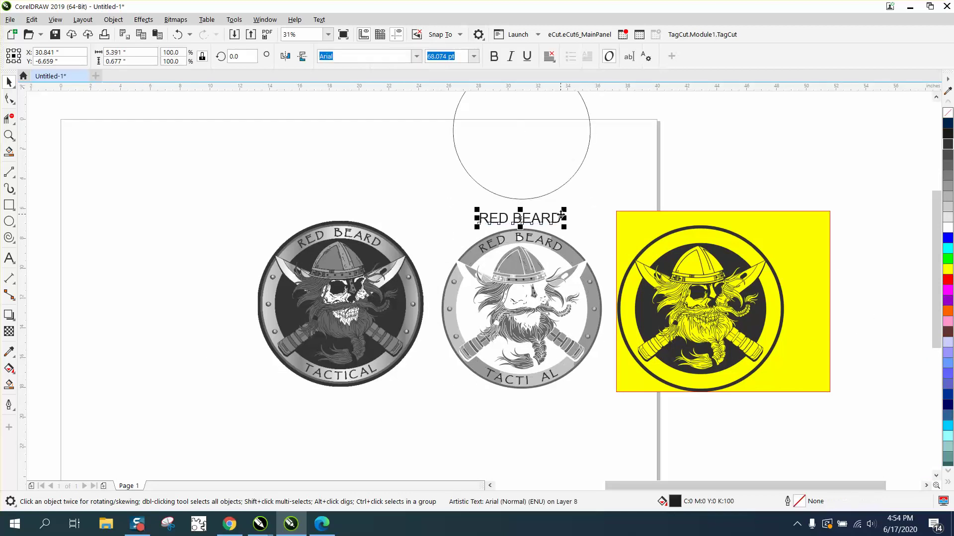
scroll(550, 228, "down", 2)
left_click_drag(535, 224, 544, 187)
left_click_drag(545, 224, 544, 139)
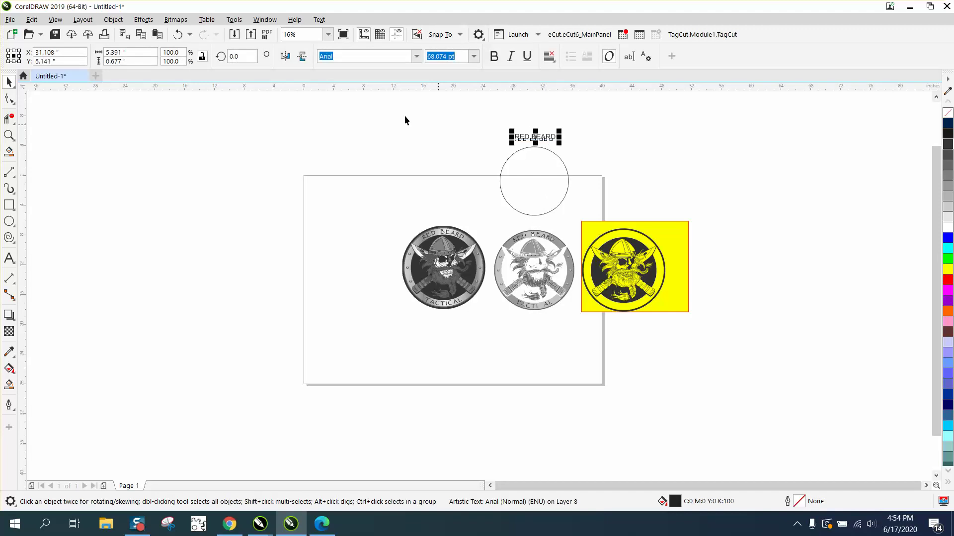
left_click(319, 20)
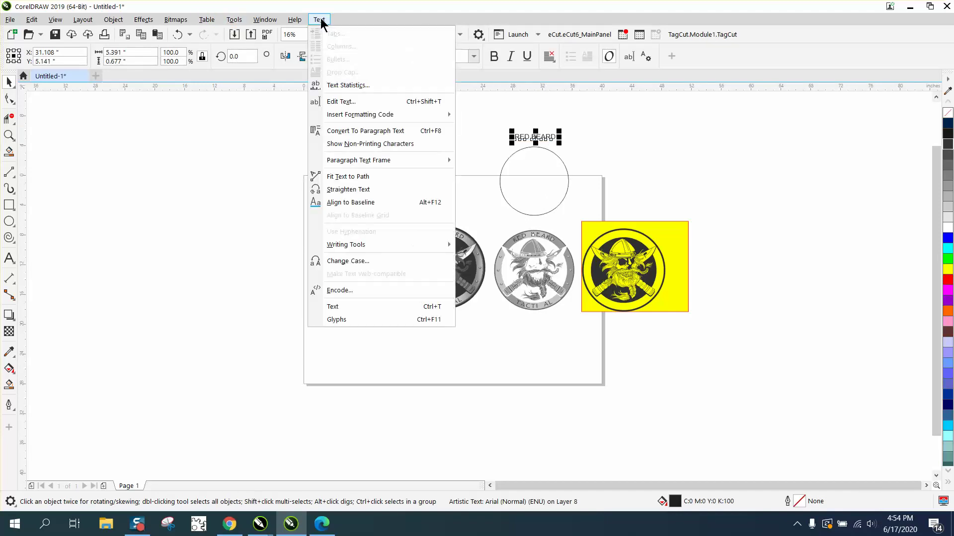
left_click(350, 177)
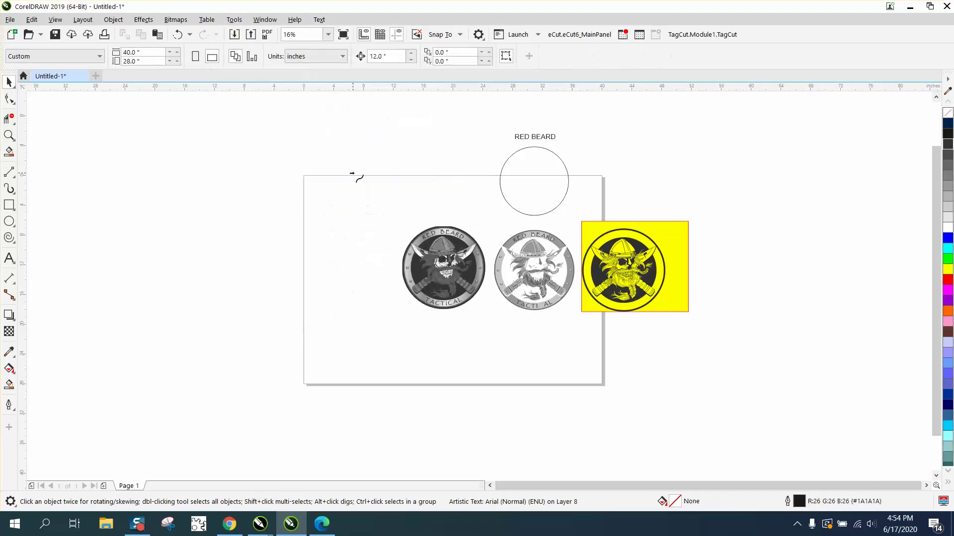
left_click(534, 152)
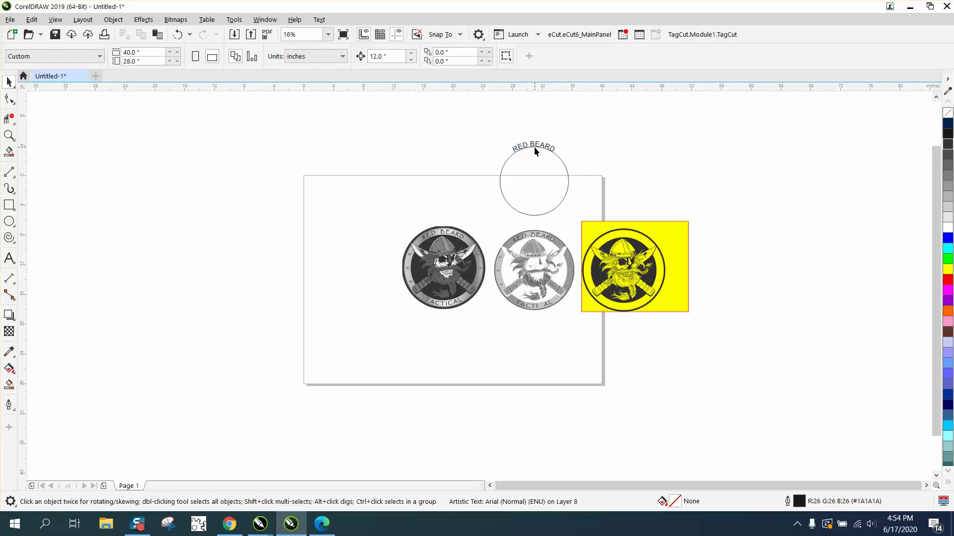
Zoom in on the curved text and select the circle together with RED BEARD.
left_click(9, 135)
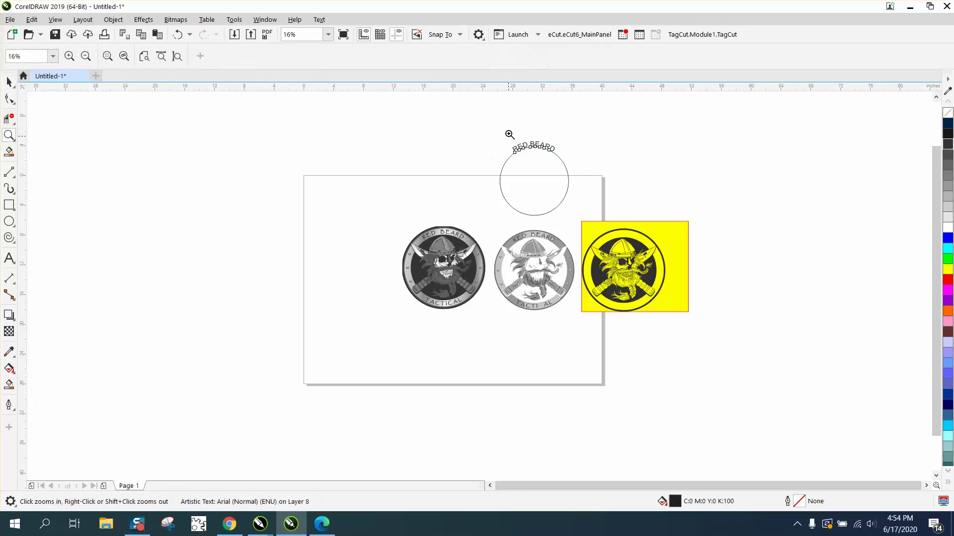
left_click_drag(500, 126, 619, 187)
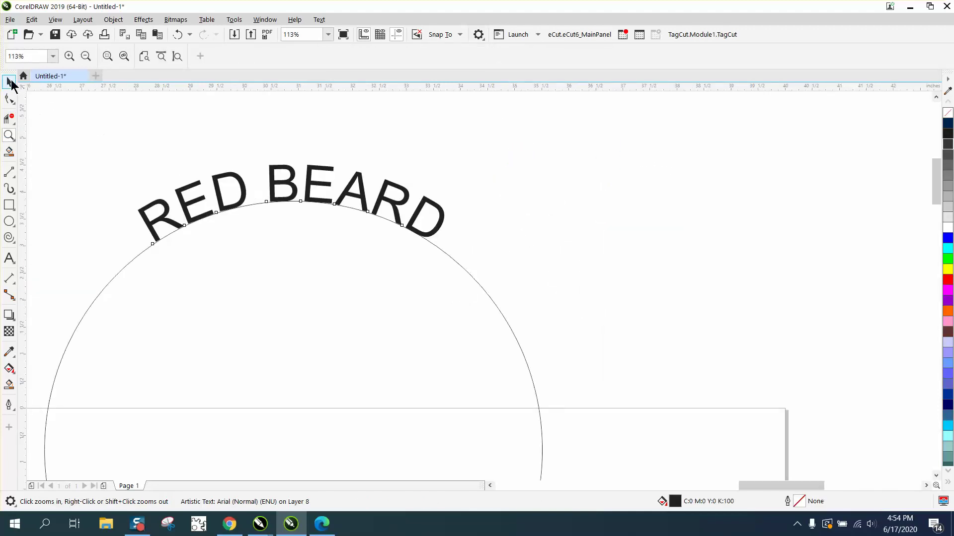
left_click(10, 82)
left_click(113, 19)
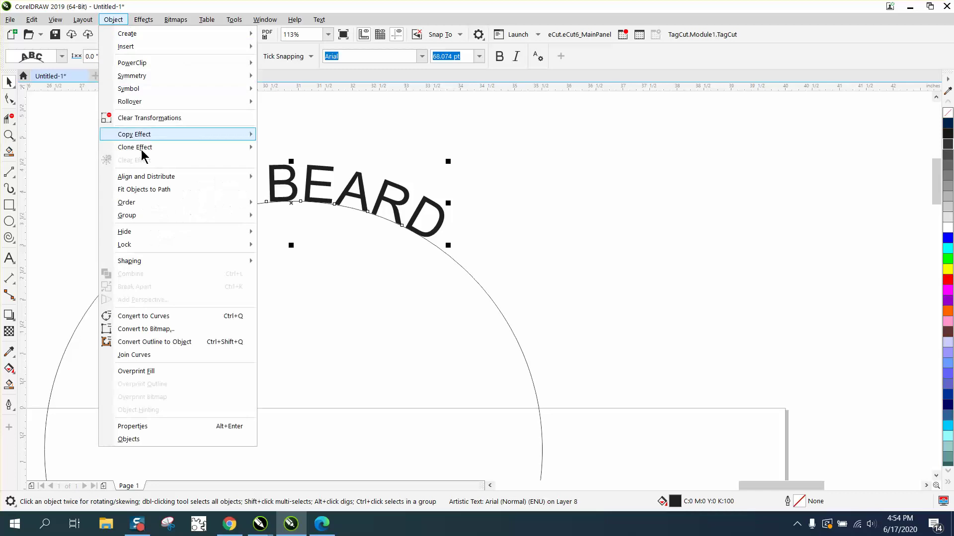
left_click(380, 178)
scroll(411, 129, "down", 5)
left_click_drag(297, 120, 544, 314)
left_click(113, 19)
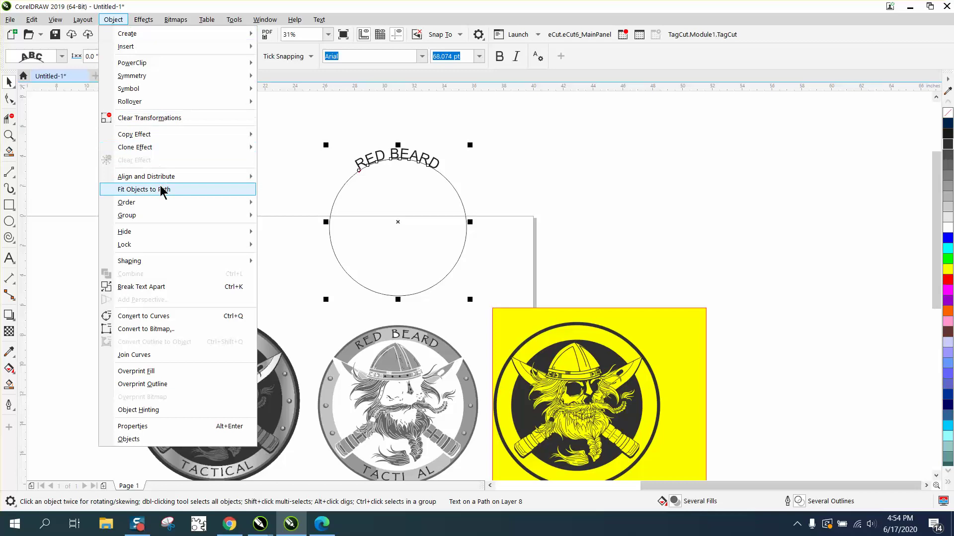
Nudge the curved RED BEARD text down and right onto the yellow badge's top ring.
left_click(181, 225)
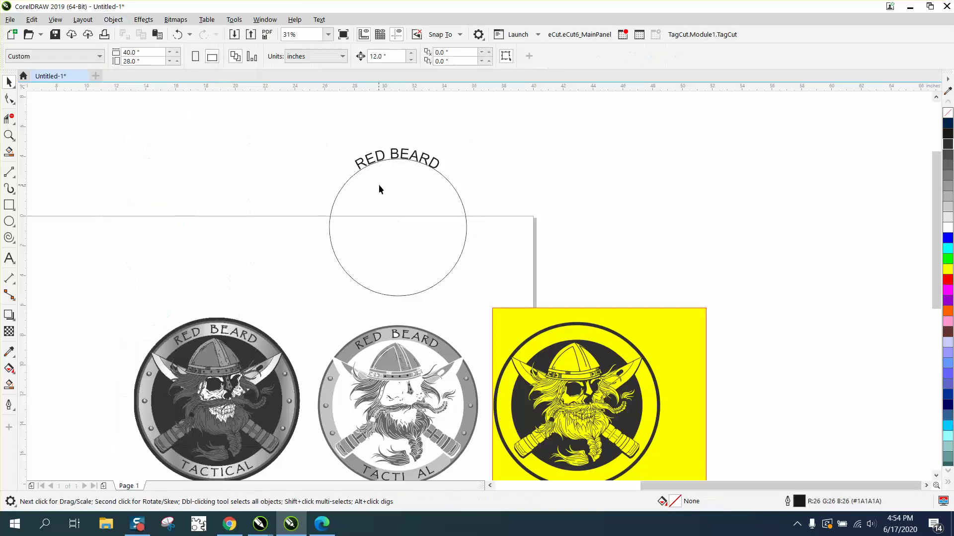
left_click(403, 158)
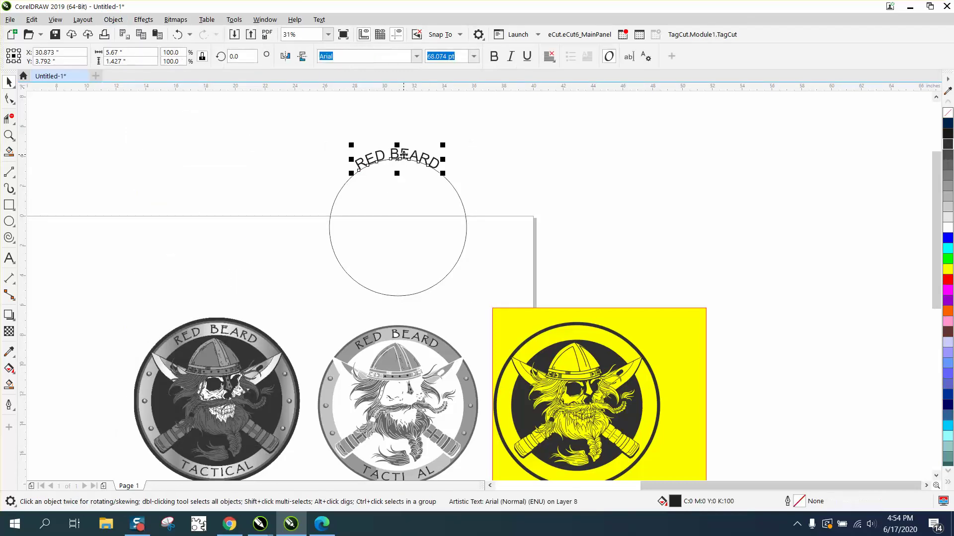
key("shift+Down")
key("shift+Down")
key("shift+Down")
key("shift+Down")
key("shift+Down")
key("shift+Down")
key("shift+Right")
key("shift+Right")
key("shift+Right")
key("shift+Right")
key("shift+Right")
key("shift+Right")
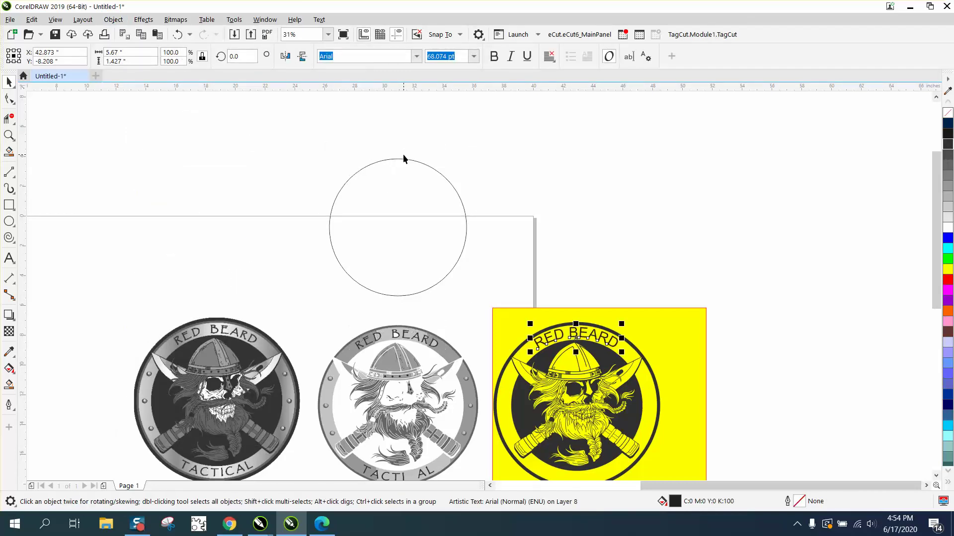
left_click(655, 168)
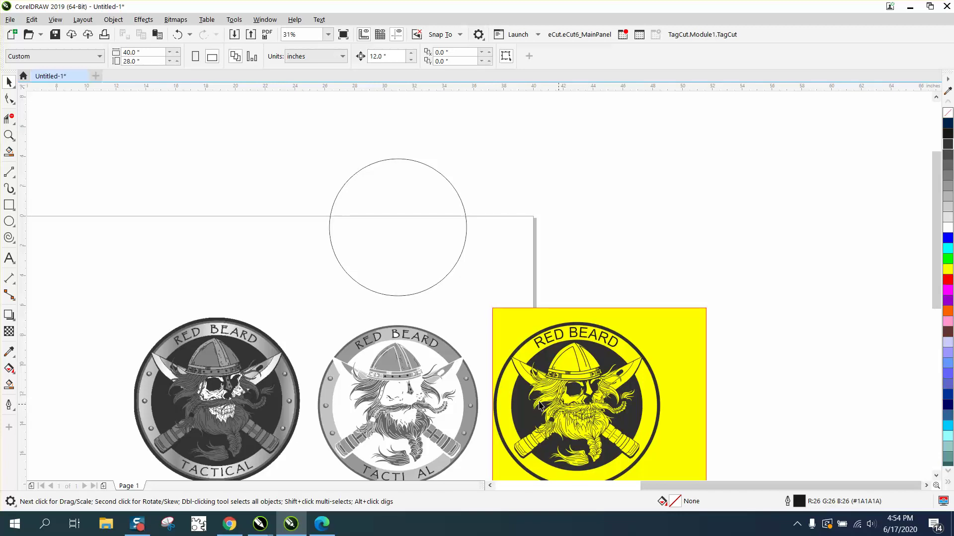
Zoom in on the grey badge's upper-left rim rivet, deleting a stray rectangle drawn along the way.
left_click(9, 135)
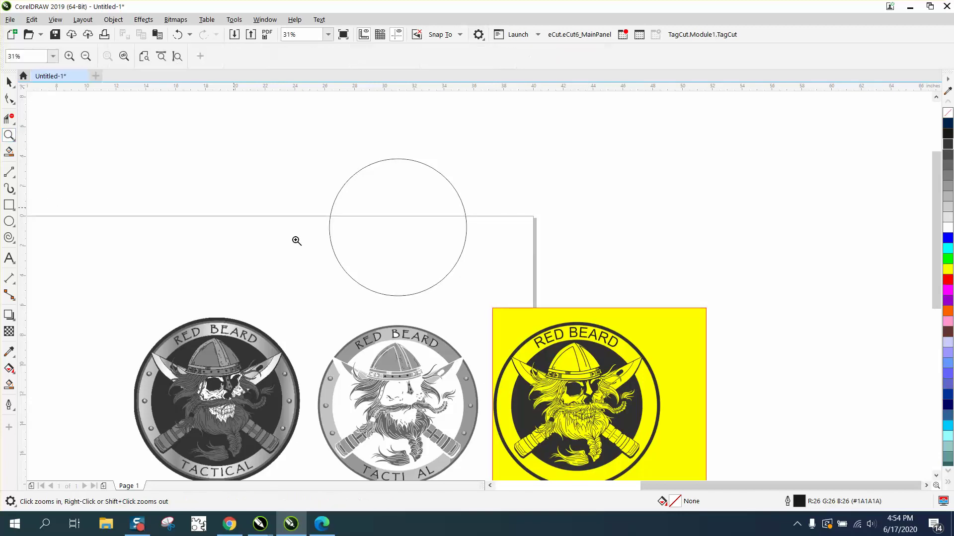
left_click_drag(456, 370, 476, 387)
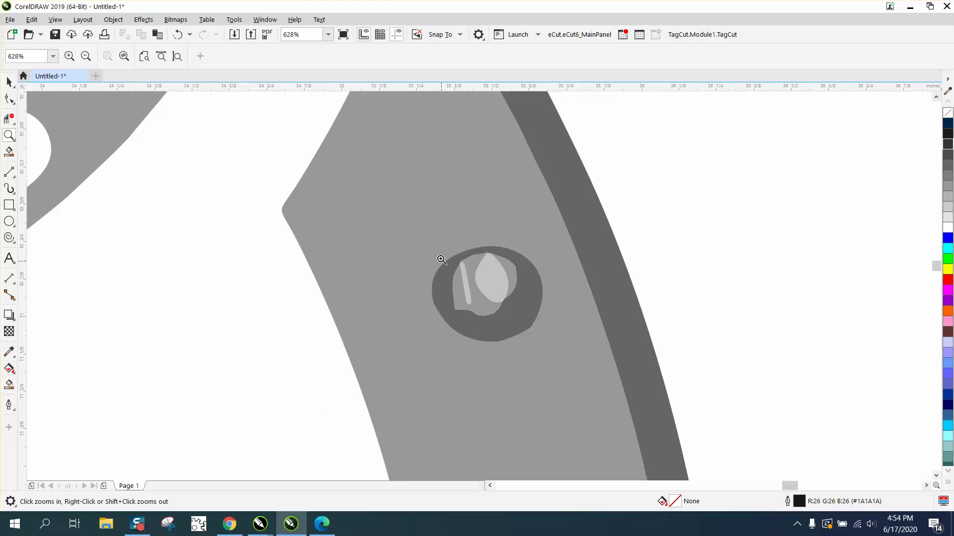
left_click_drag(423, 242, 546, 326)
scroll(447, 308, "down", 8)
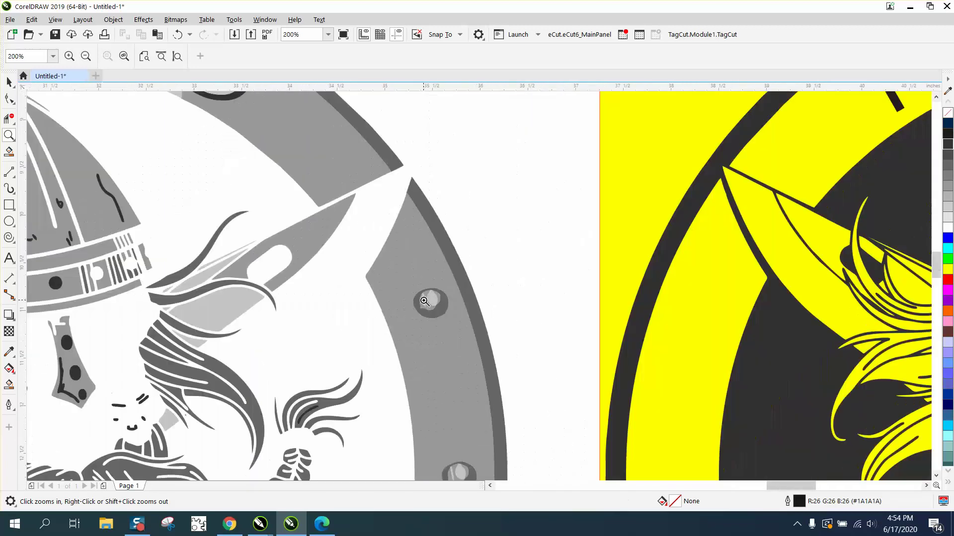
scroll(425, 301, "down", 3)
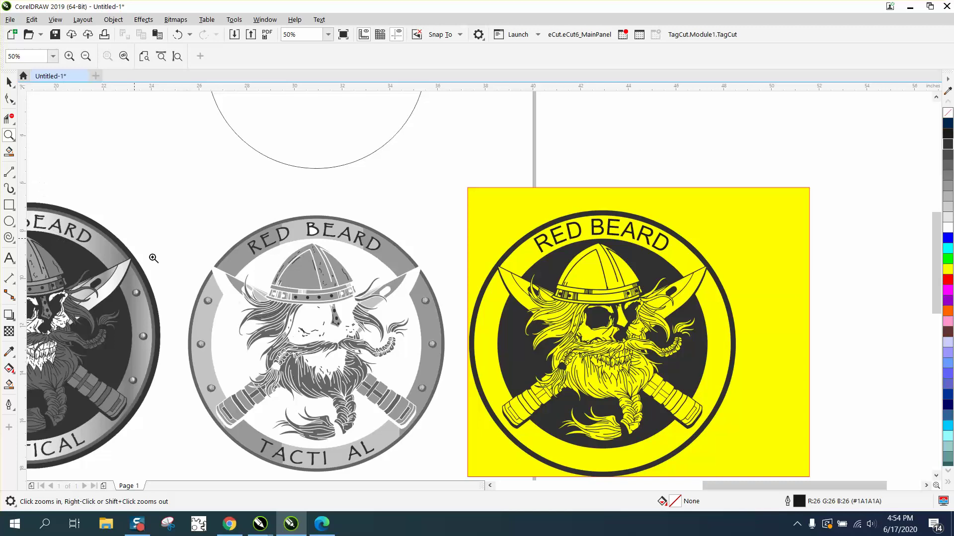
left_click(8, 221)
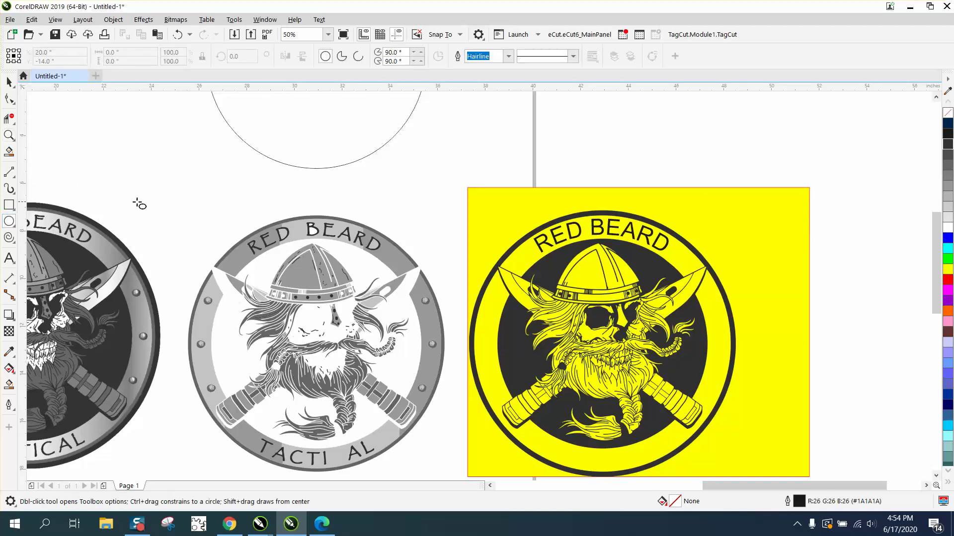
left_click(9, 135)
left_click_drag(174, 278, 308, 331)
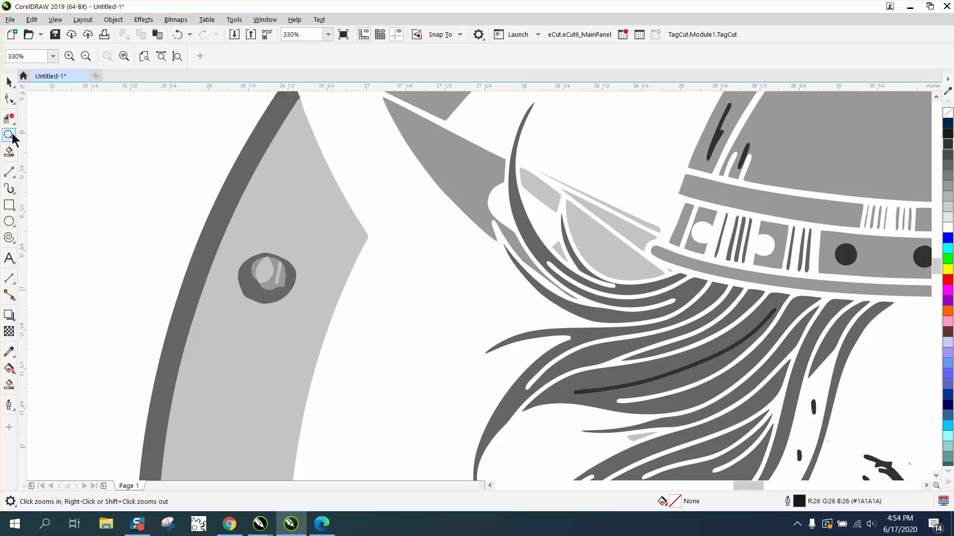
left_click(9, 205)
left_click_drag(162, 183, 135, 209)
key("Delete")
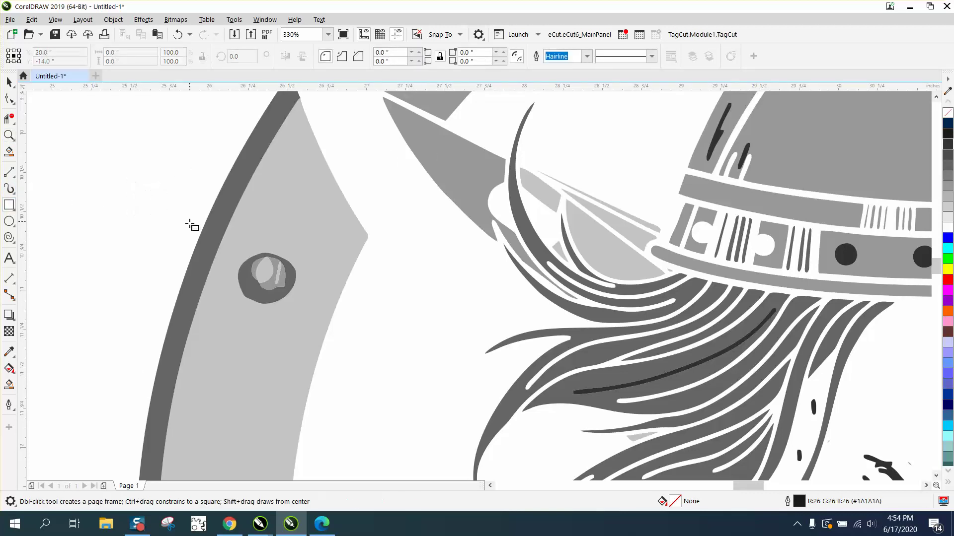
Draw a 0.335-inch circle and position it over the rivet.
left_click(9, 221)
left_click_drag(208, 205, 266, 279)
key("space")
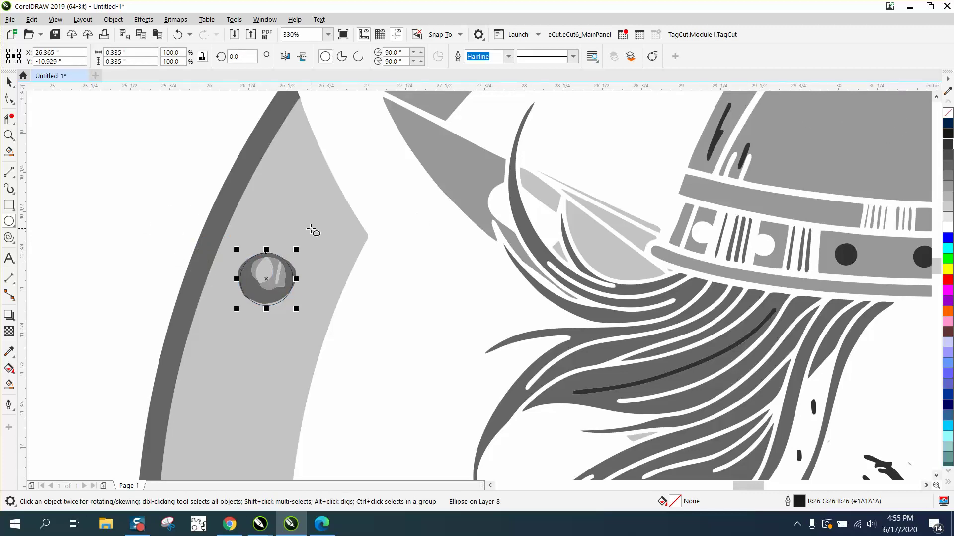
left_click(9, 134)
left_click_drag(342, 313, 388, 343)
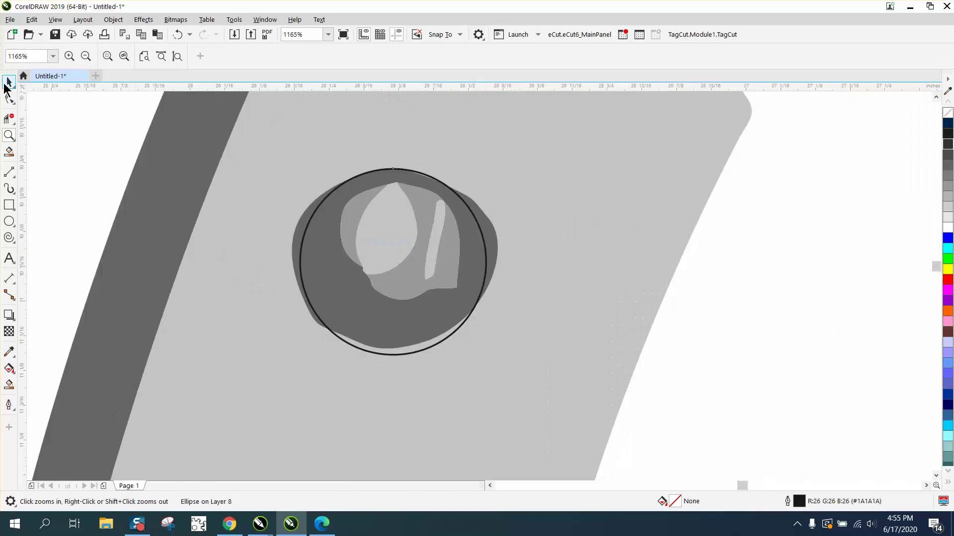
left_click(9, 81)
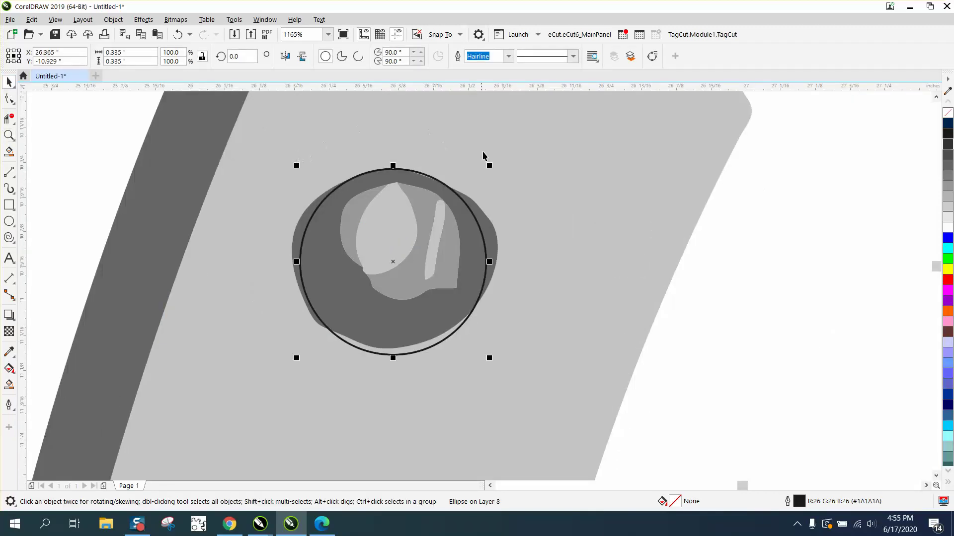
Make a smaller 0.212-inch concentric copy of the circle, undoing an unwanted Smart Fill.
left_click_drag(489, 165, 453, 198)
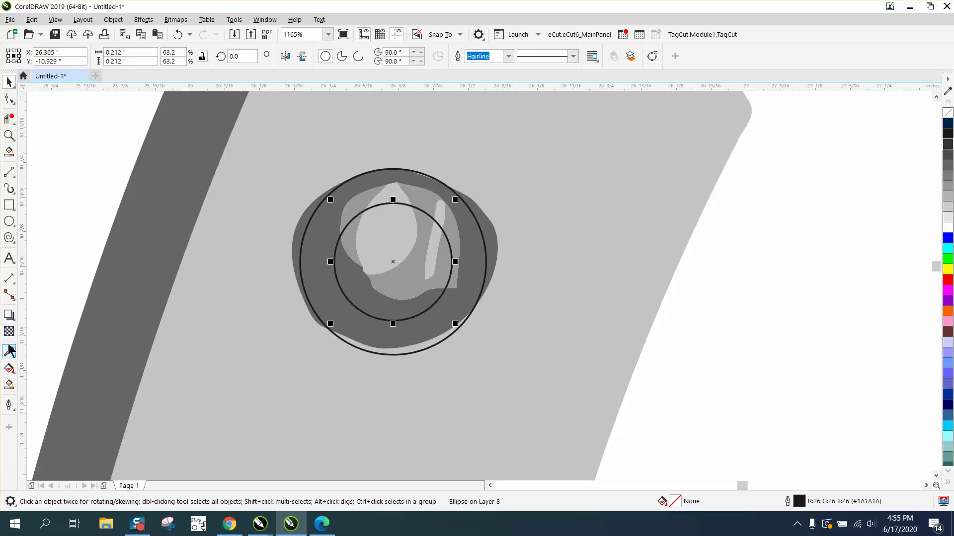
left_click(10, 385)
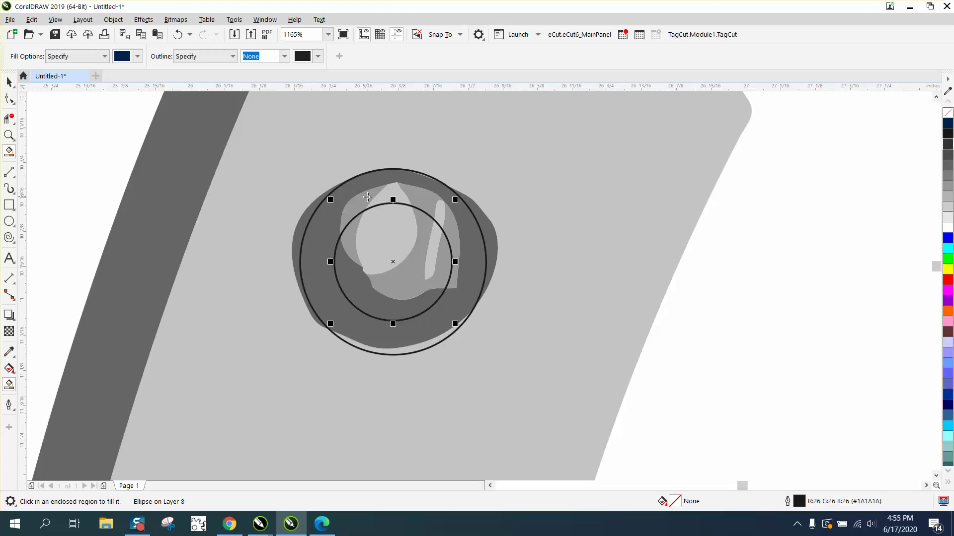
left_click(365, 196)
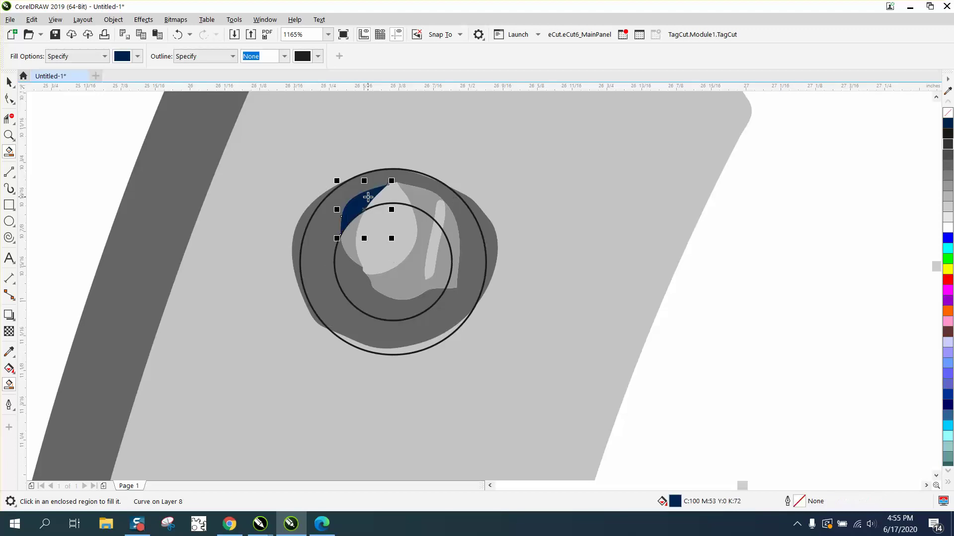
left_click(178, 35)
scroll(227, 154, "down", 4)
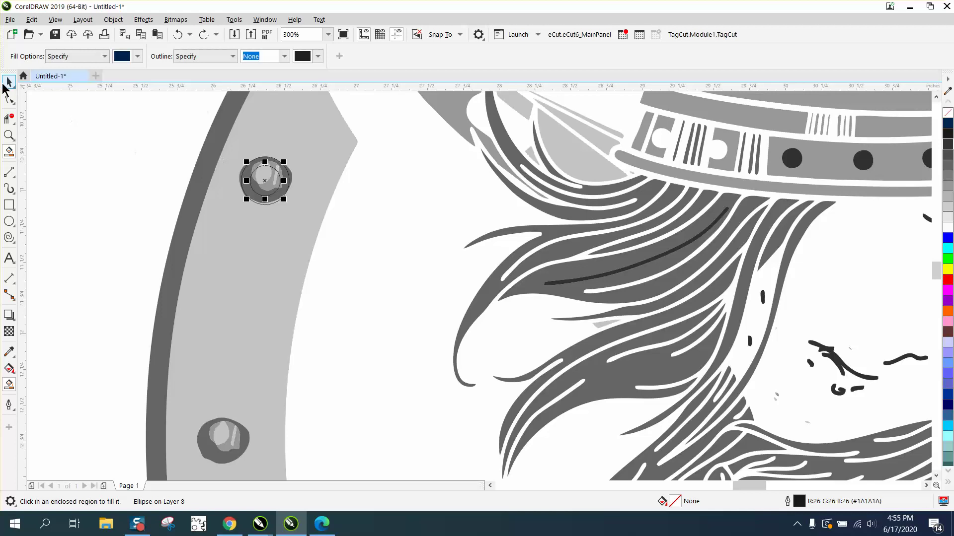
Select the rivet pieces with both circles and nudge them off the badge.
left_click(4, 87)
left_click_drag(165, 146, 322, 219)
key("Left")
Nudge the moved rivet group below the badges and zoom in closely on it.
scroll(323, 215, "down", 4)
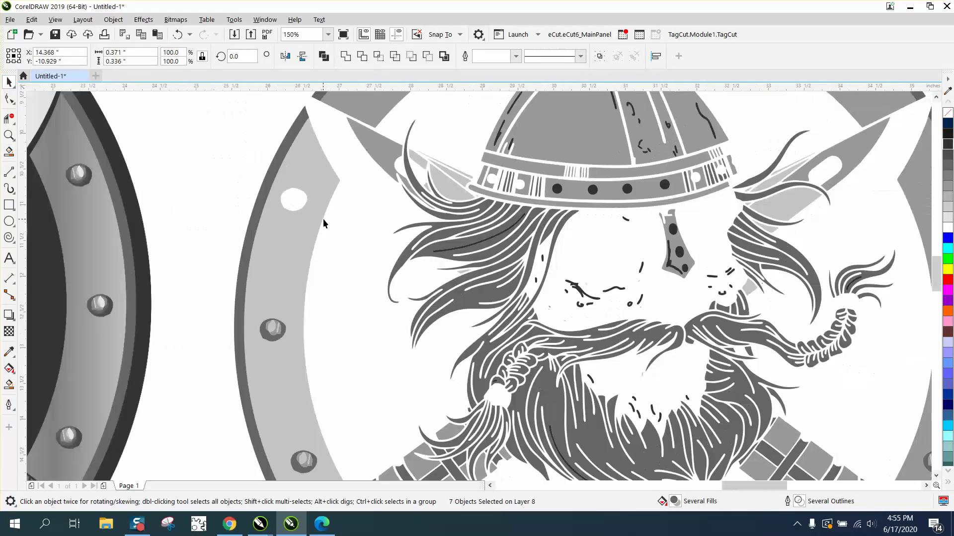
key("Right")
scroll(311, 214, "down", 4)
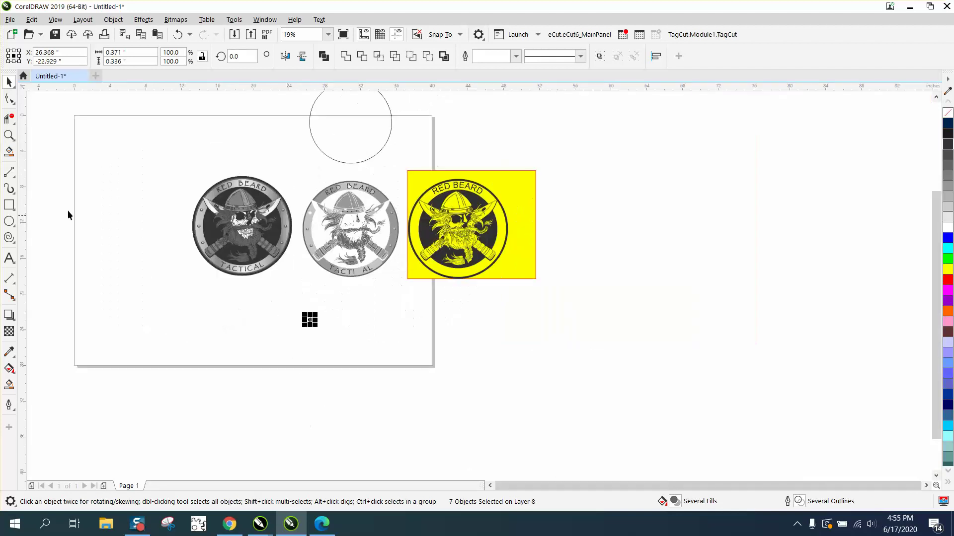
left_click(9, 141)
left_click_drag(283, 298, 352, 335)
left_click_drag(376, 294, 509, 360)
left_click(9, 81)
left_click(73, 147)
Delete the outer 0.335-inch circle and nudge the inner 0.212-inch circle right.
left_click(337, 379)
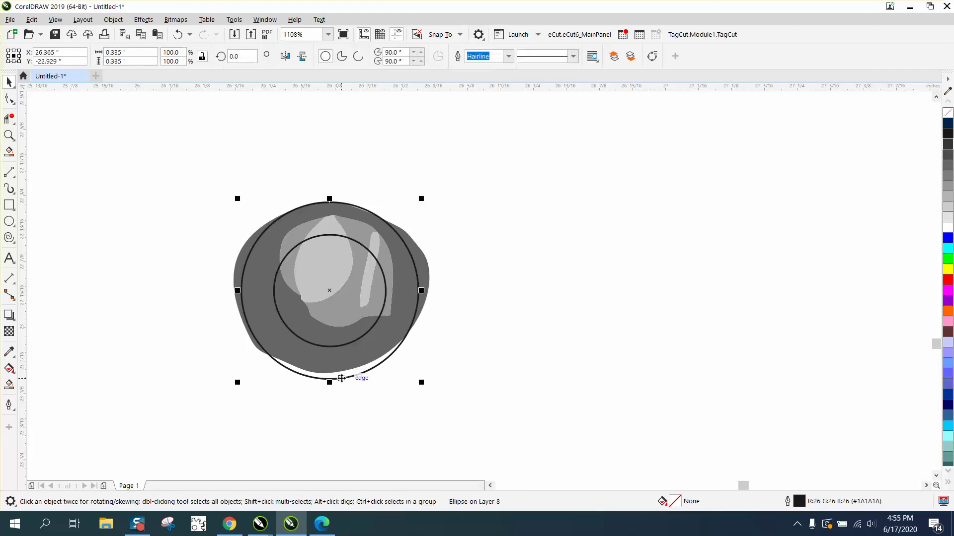
key("Delete")
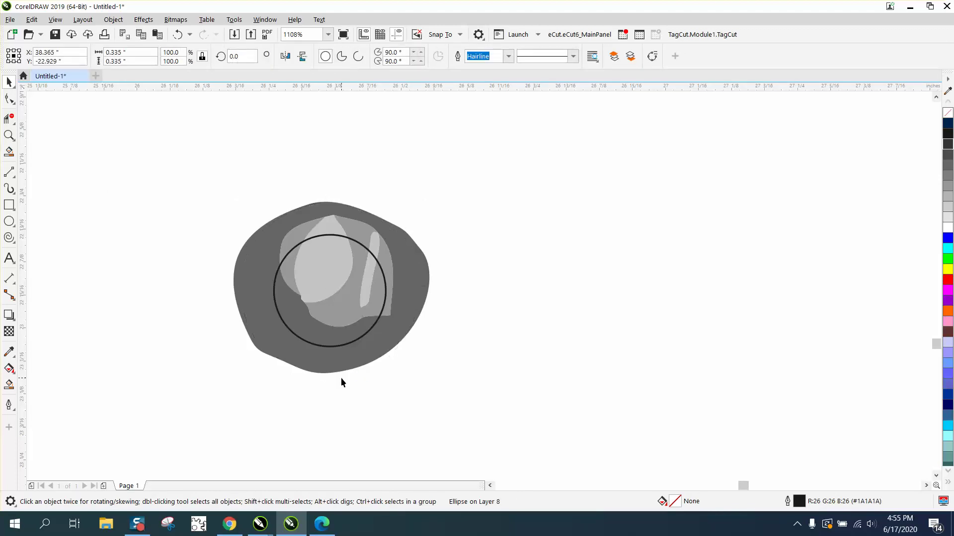
left_click(366, 339)
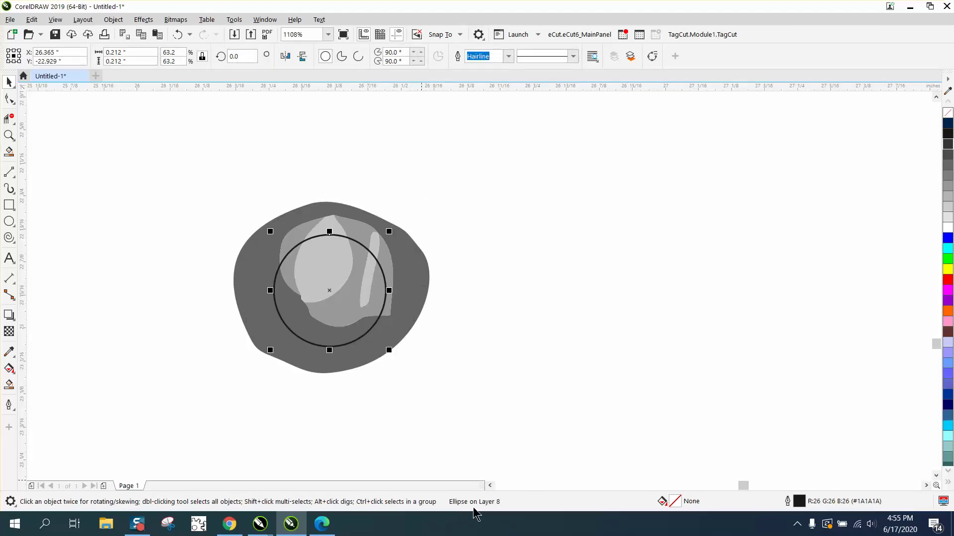
key("Right")
scroll(549, 452, "down", 8)
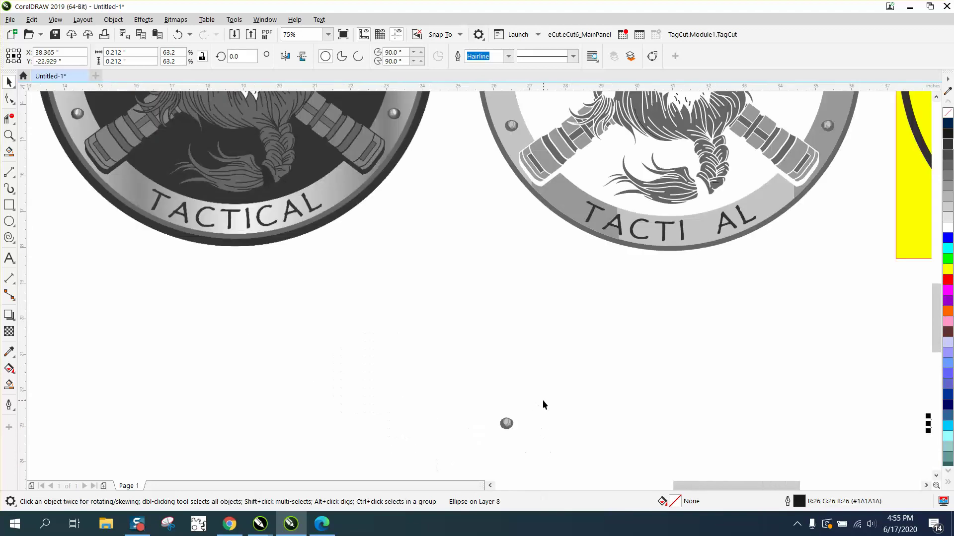
Smart-fill the ring between the two circles near-black #1A1A1A.
left_click(9, 136)
left_click_drag(729, 392, 798, 422)
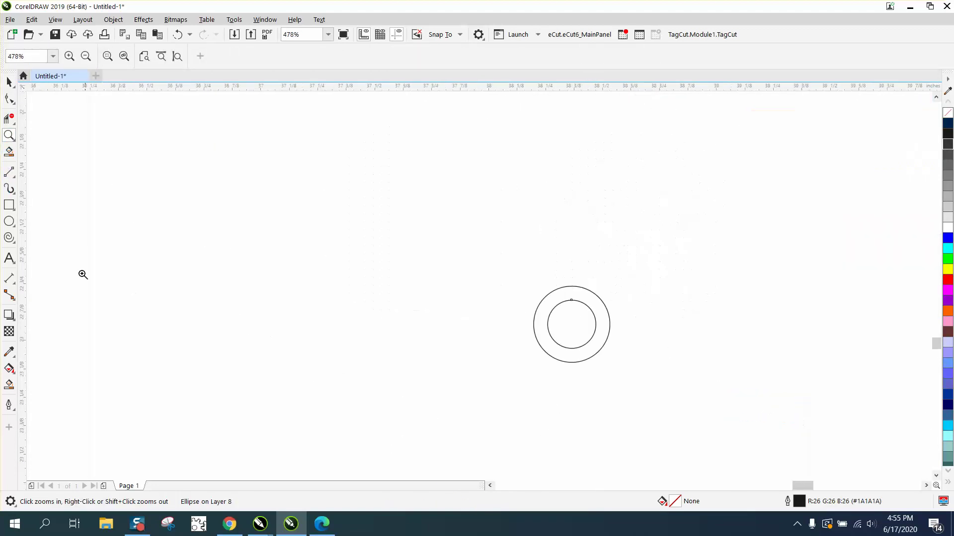
left_click(9, 386)
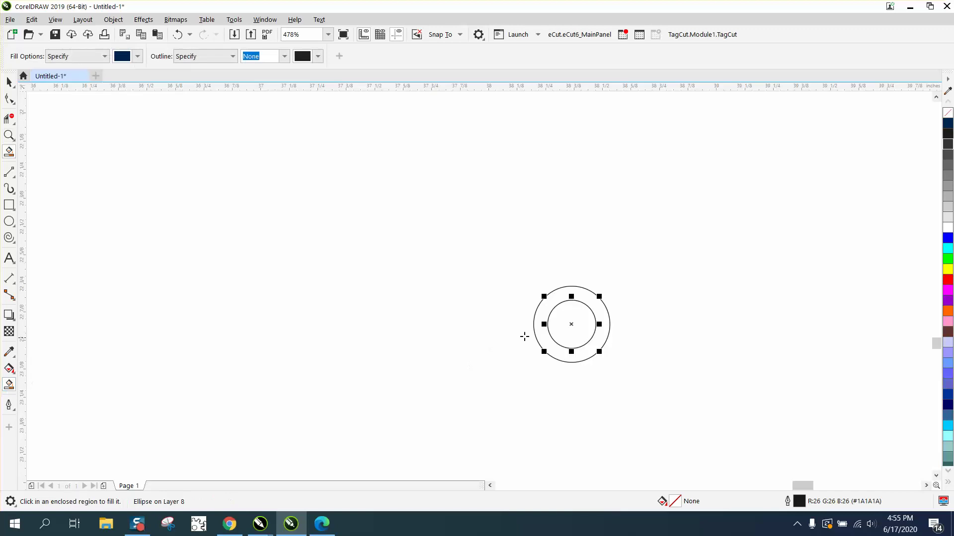
left_click(543, 319)
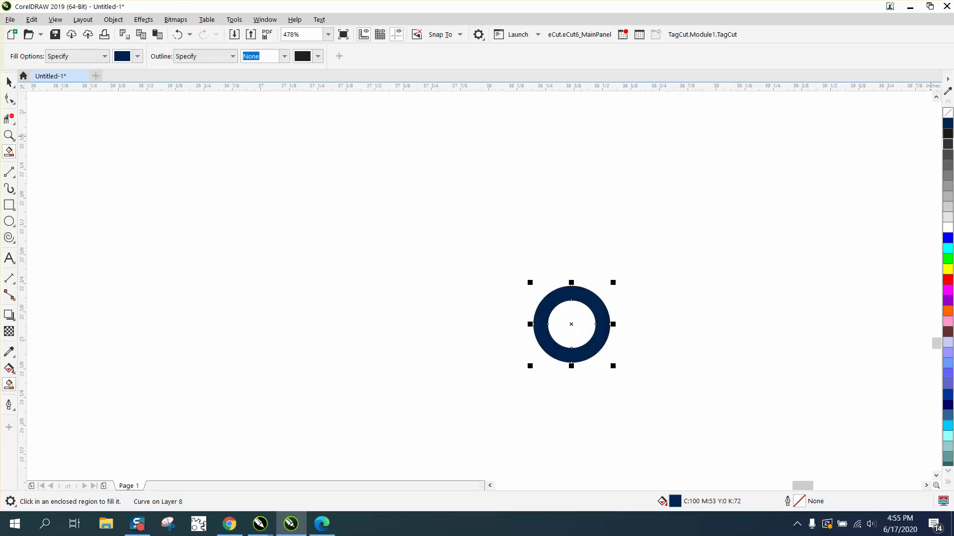
left_click(948, 134)
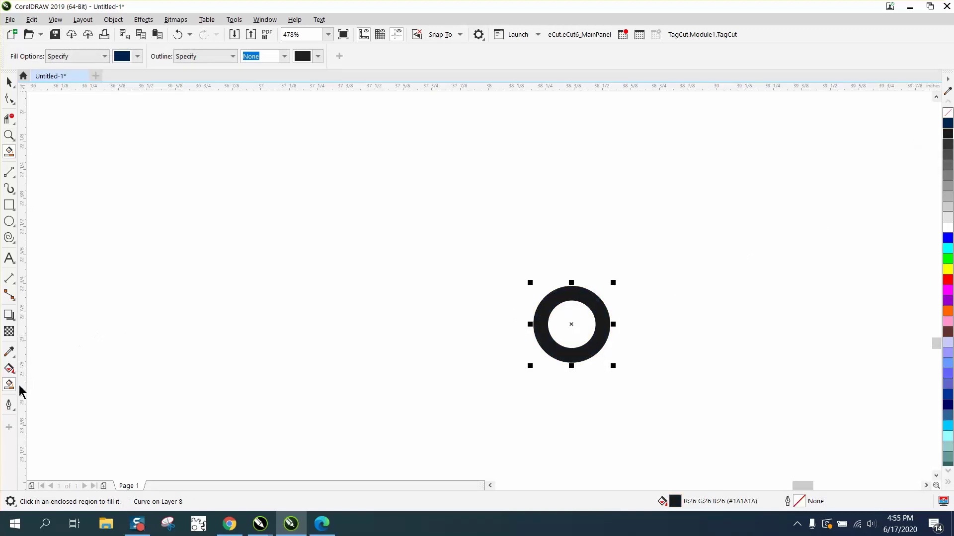
Fill the ring's centre light grey #E6E6E6 and marquee-select all four rivet parts.
left_click(138, 57)
left_click(143, 129)
left_click(581, 318)
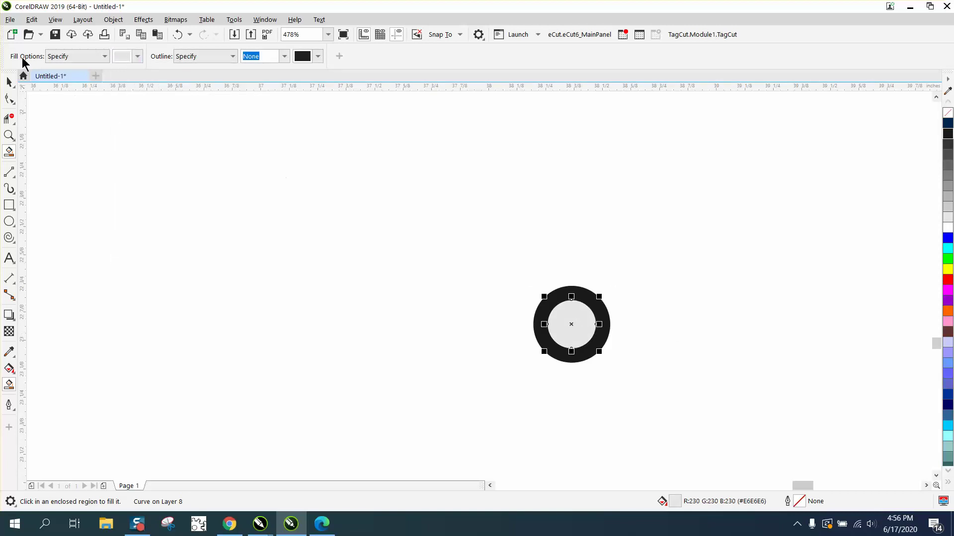
left_click(9, 82)
left_click_drag(497, 273, 691, 397)
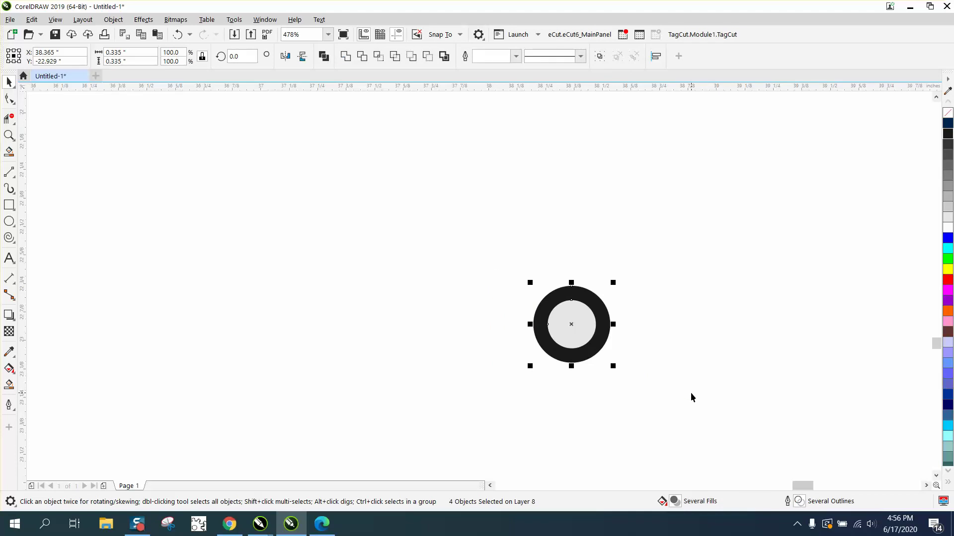
Group the four rivet parts and nudge the group up and left into the rivet hole.
key("ctrl+g")
scroll(637, 390, "down", 6)
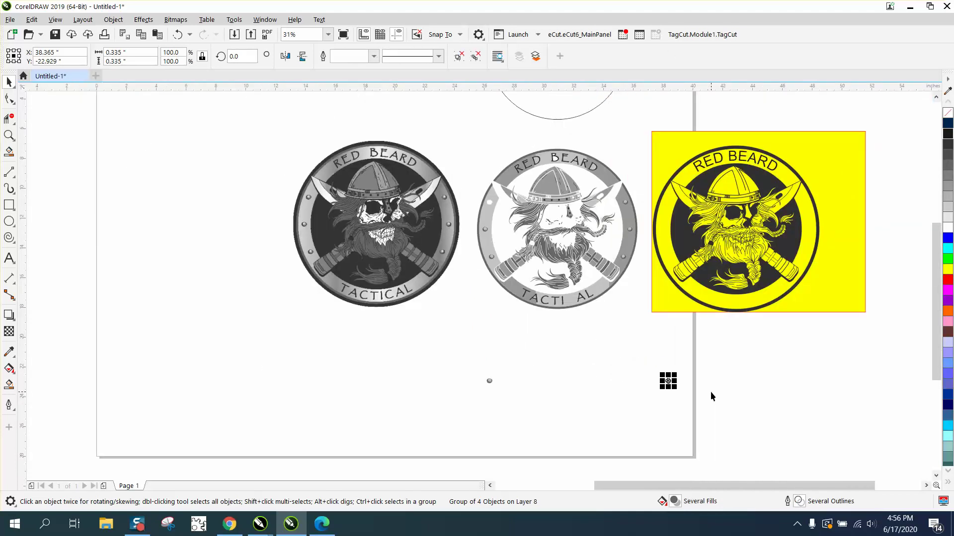
key("shift+Up")
key("shift+Left")
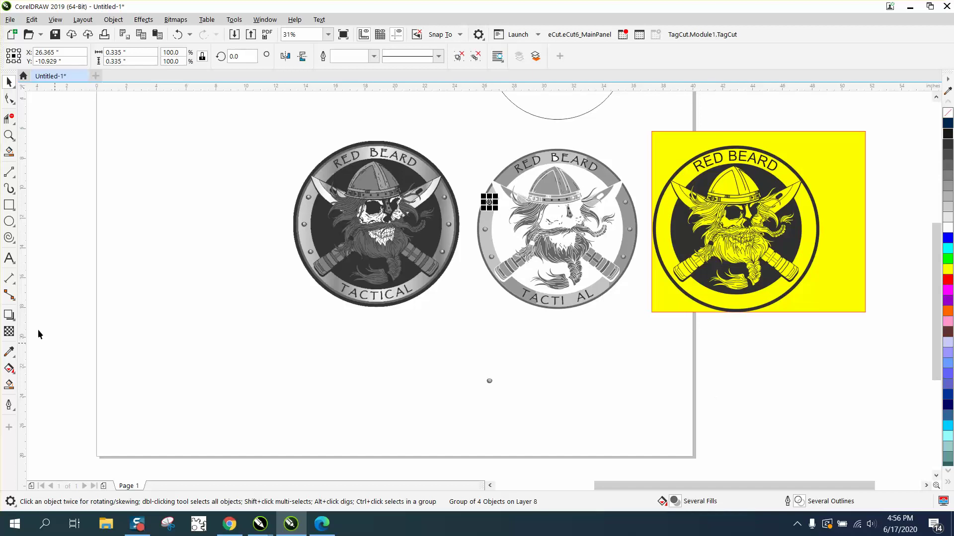
Zoom into the middle badge and drag a copy of the rivet further down the rim.
left_click(8, 135)
left_click_drag(443, 175, 648, 323)
left_click(9, 81)
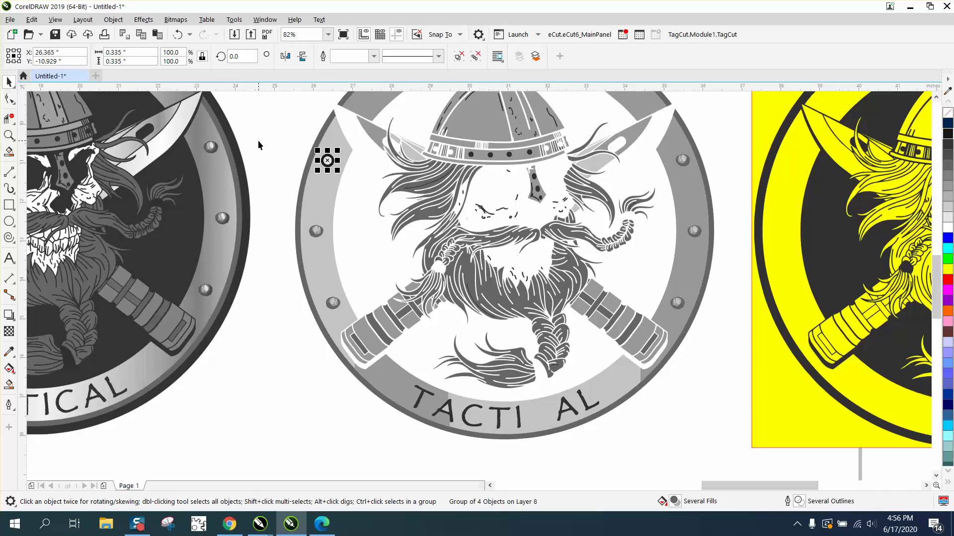
left_click(325, 157, "ctrl")
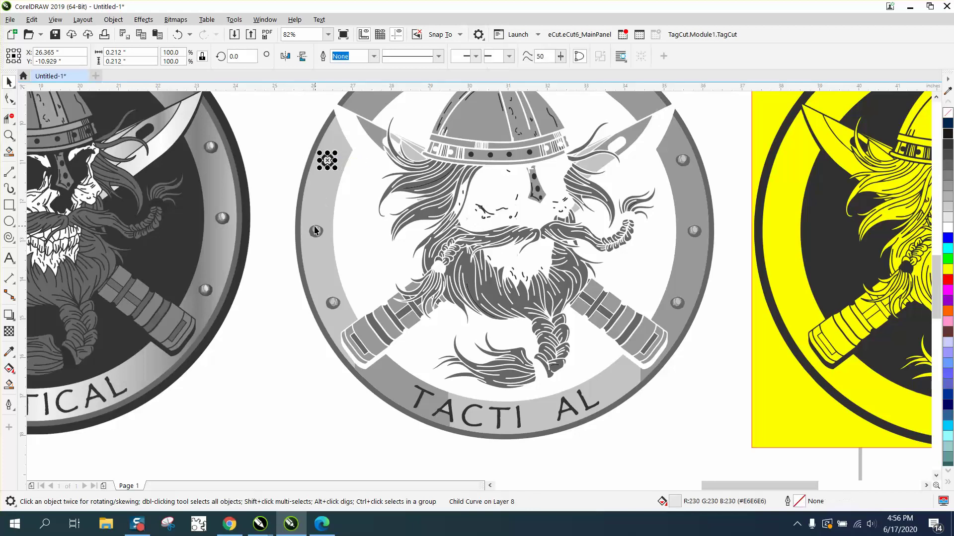
left_click_drag(322, 160, 316, 232)
Undo the misplaced rivet copy and delete the large leftover grey curve.
left_click(173, 34)
left_click(166, 139)
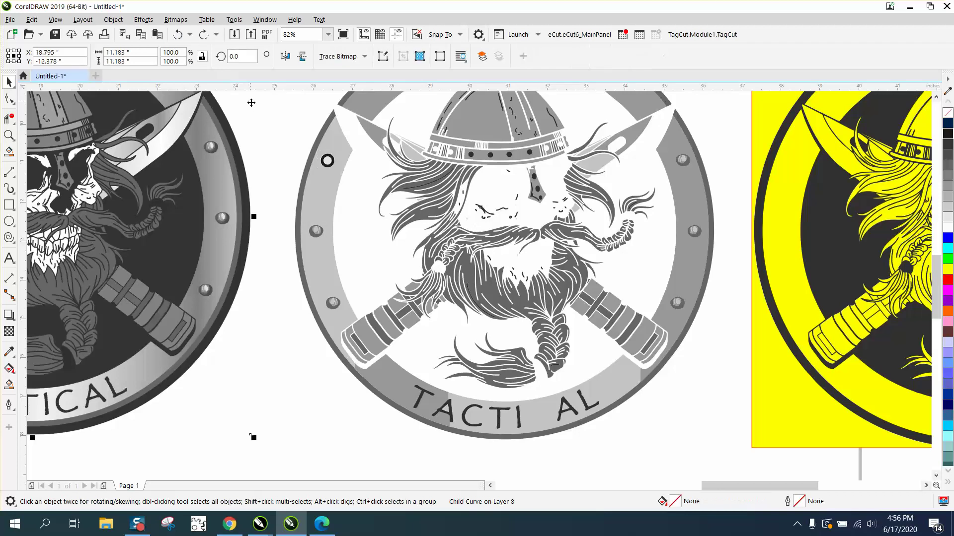
left_click(9, 135)
left_click_drag(285, 144, 379, 182)
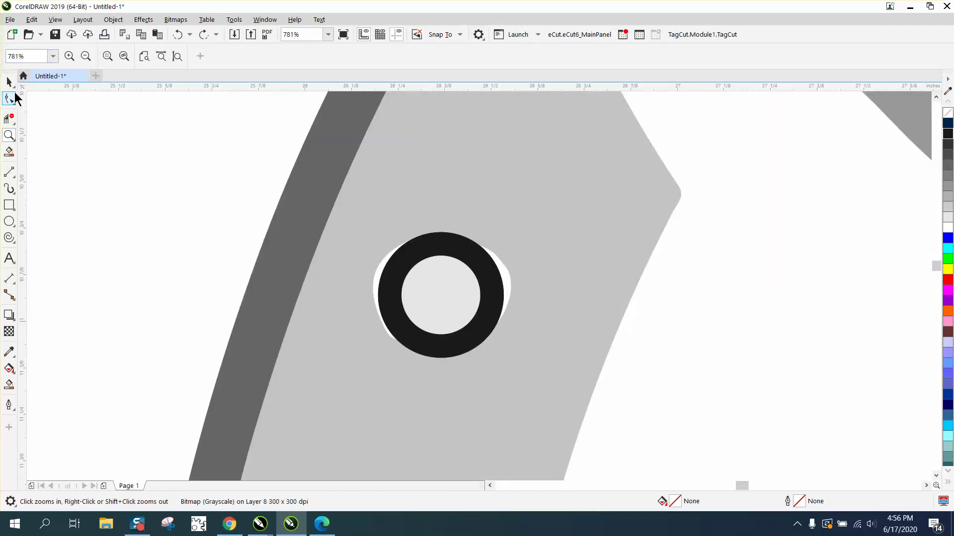
left_click(9, 82)
left_click(435, 201)
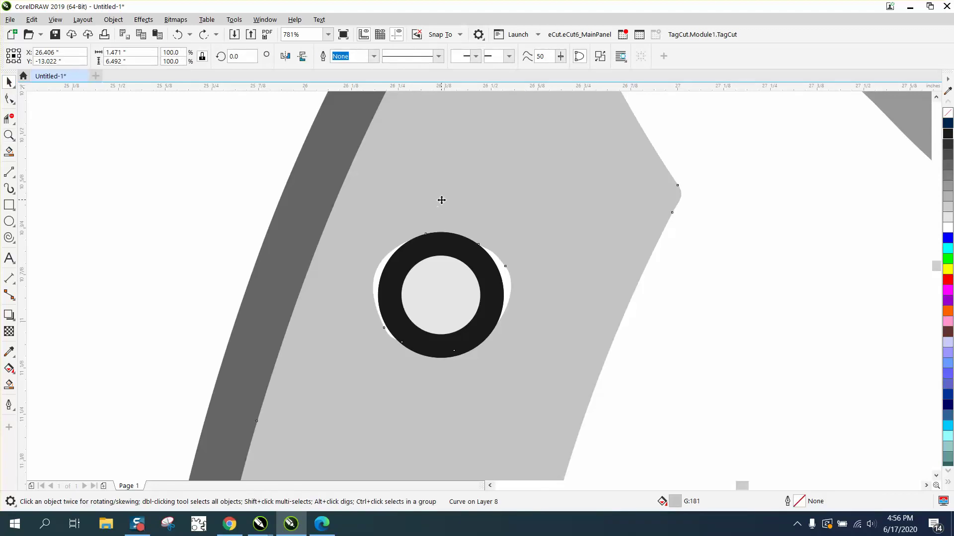
key("Delete")
Remove a misplaced up-and-right copy of the ring group and reselect the original.
left_click(453, 285)
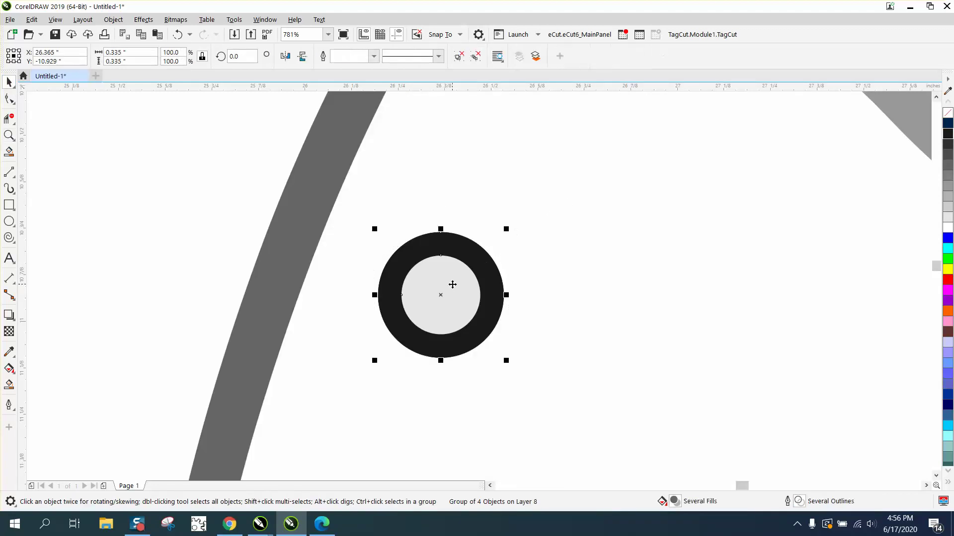
left_click_drag(441, 295, 542, 280)
key("Delete")
key("Escape")
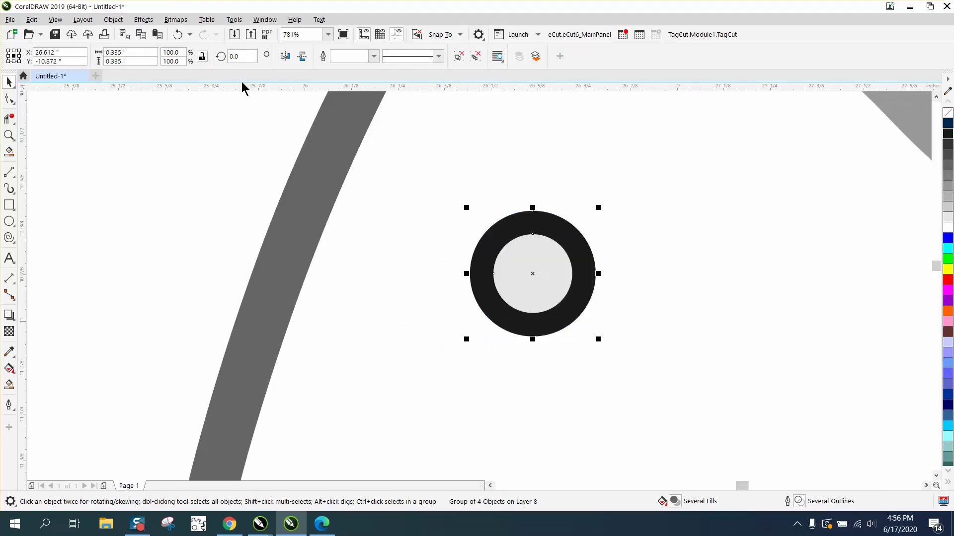
left_click(180, 35)
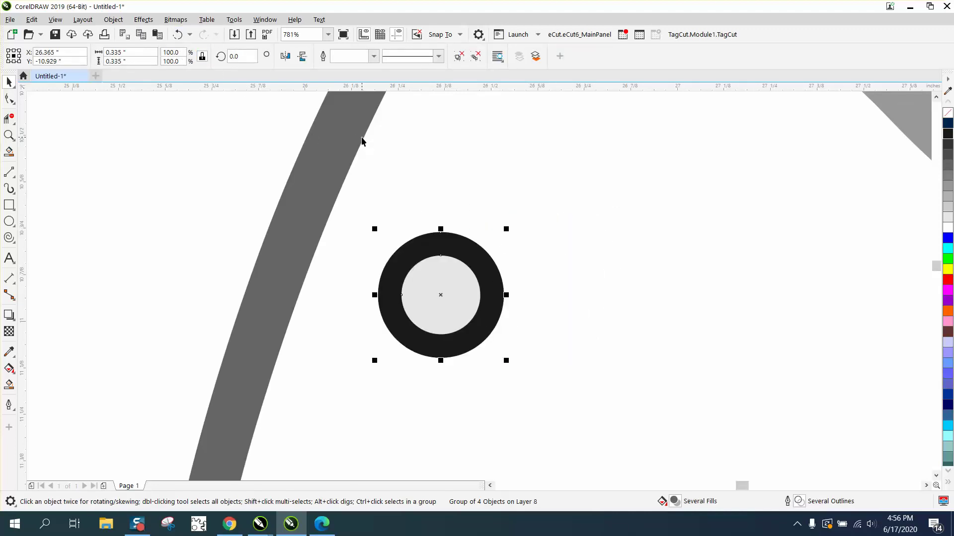
Copy the ring down to the lower stud and repeat to add a third ring below.
scroll(359, 143, "down", 5)
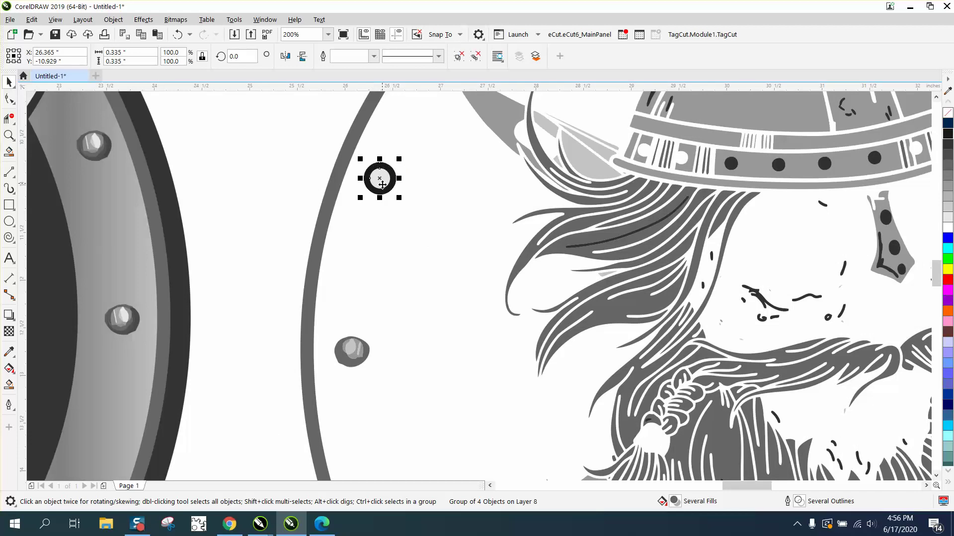
left_click_drag(380, 179, 361, 353)
key("ctrl+r")
scroll(326, 341, "down", 5)
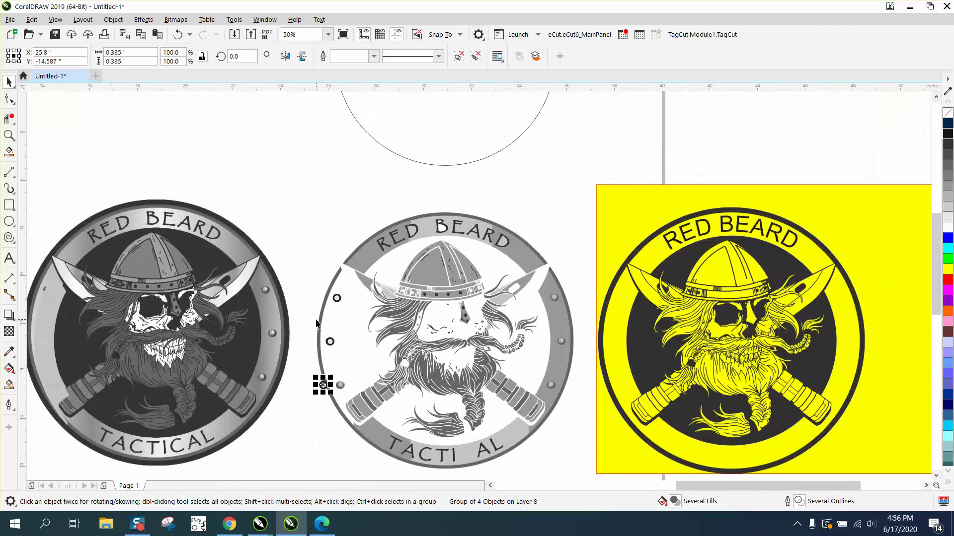
Align a ring over the grey rivet on the middle emblem's left edge, then nudge it 12 inches down.
left_click(9, 135)
left_click_drag(288, 318, 443, 369)
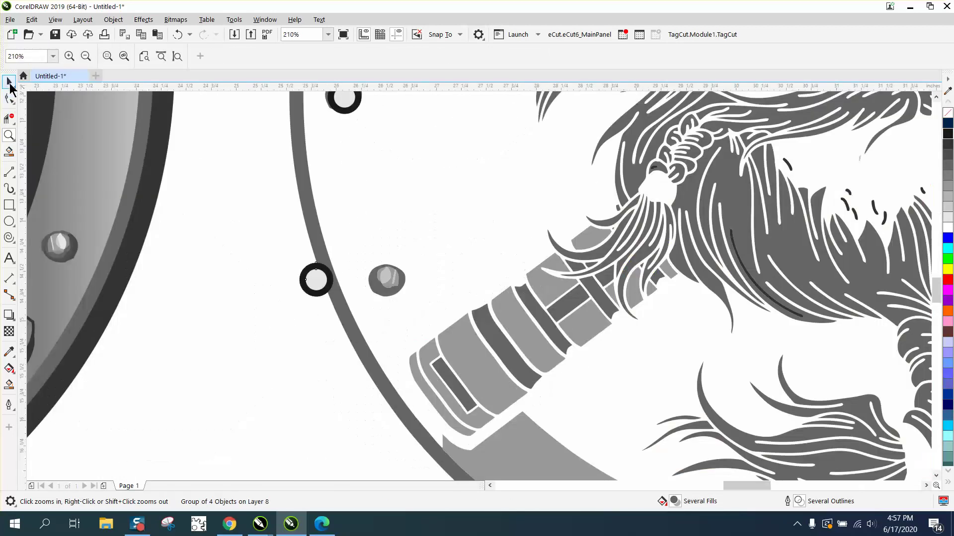
left_click(9, 82)
left_click_drag(316, 281, 385, 282)
scroll(216, 286, "down", 3)
scroll(217, 286, "down", 1)
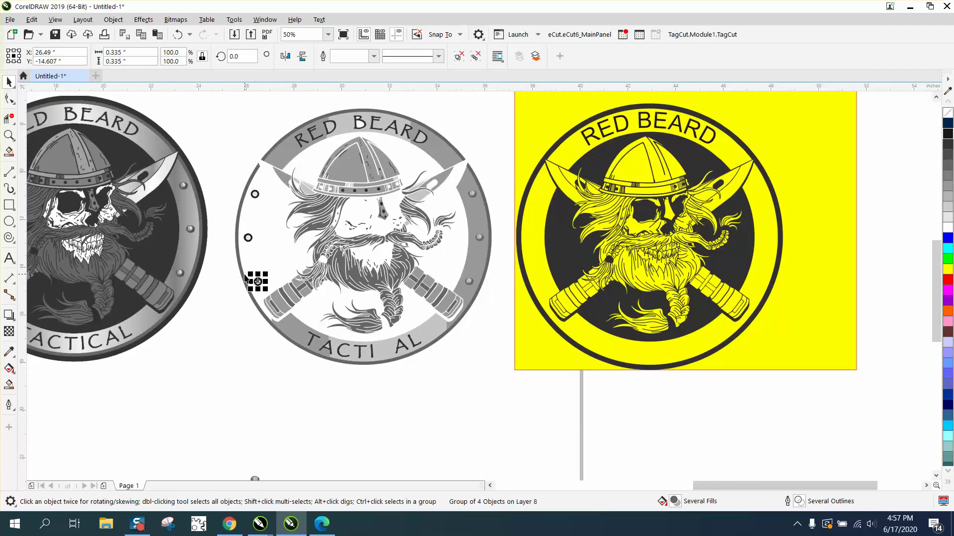
key("Down")
Nudge the remaining ring 12 inches down, then select and group all three rings.
left_click(248, 238)
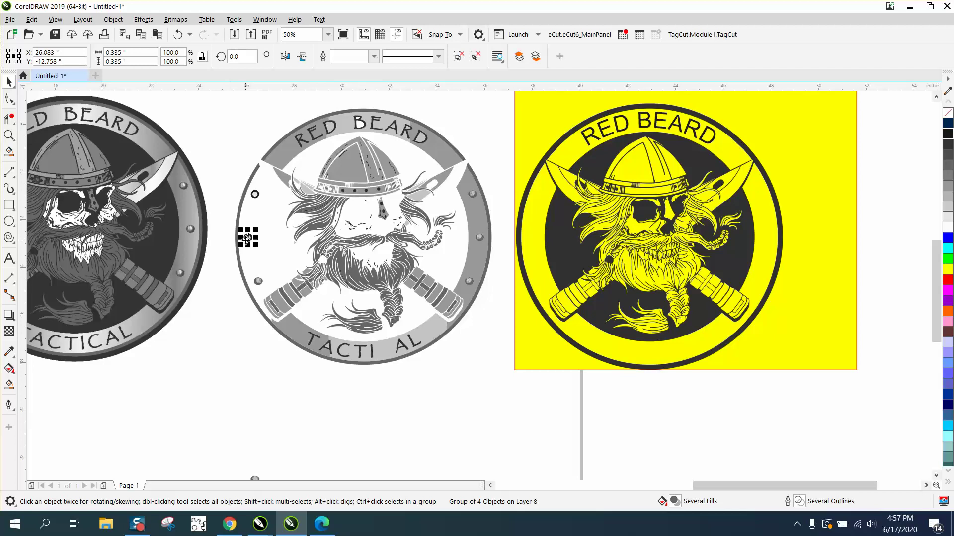
left_click(255, 197)
key("Down")
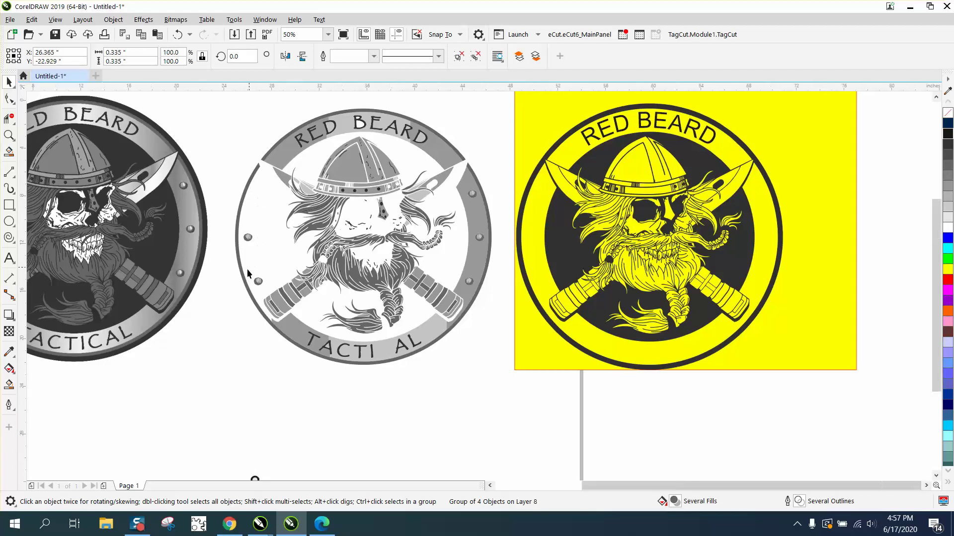
scroll(248, 273, "down", 1)
left_click_drag(226, 372, 304, 445)
key("ctrl+g")
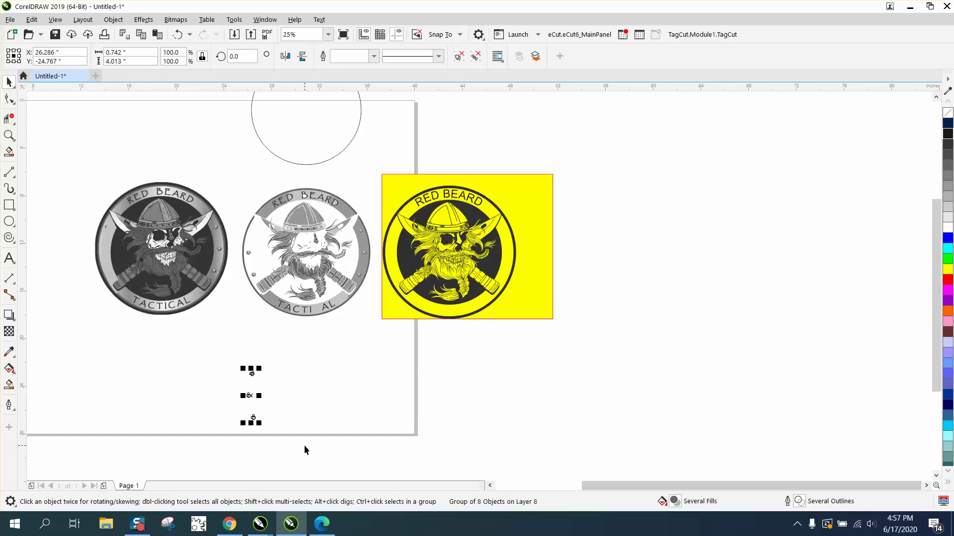
Nudge the ring group 12 inches right and up onto the yellow badge's left side.
key("Right")
key("Up")
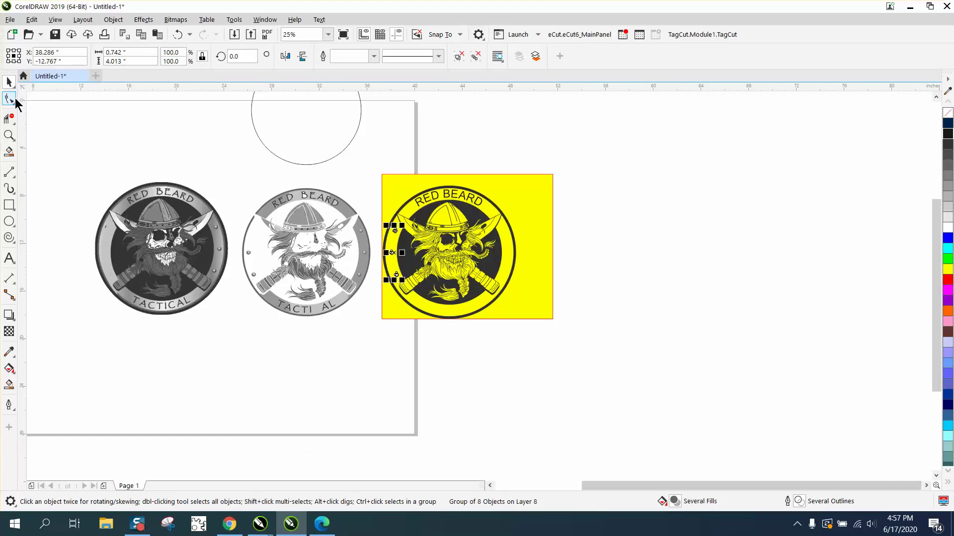
left_click(9, 136)
left_click_drag(356, 209, 655, 362)
left_click(8, 82)
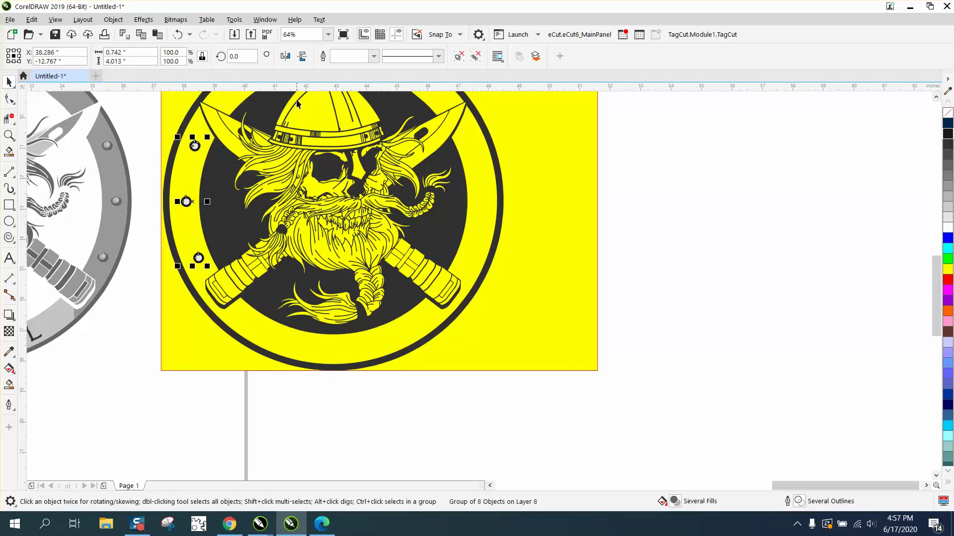
Make a horizontally mirrored copy of the rings and move it to the badge's right side.
left_click(285, 56)
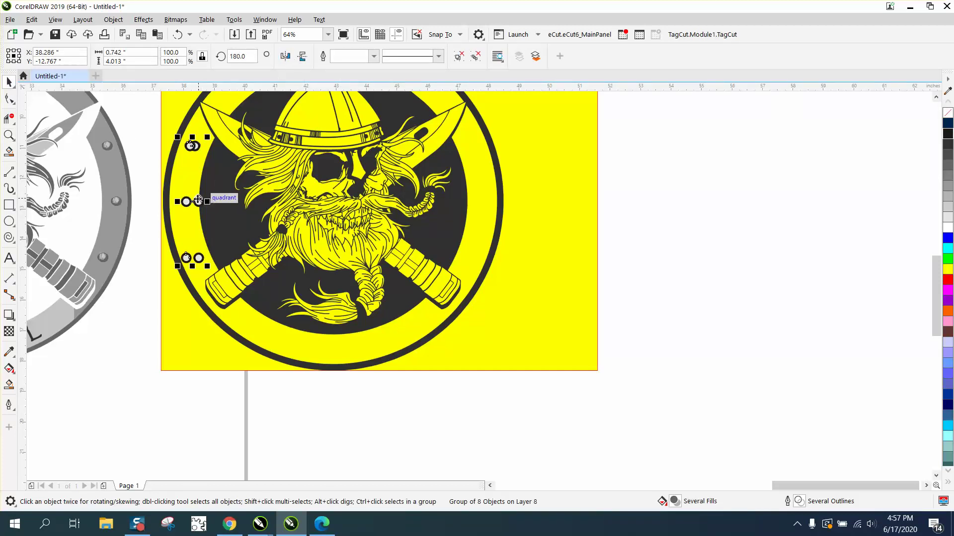
left_click_drag(198, 200, 482, 211)
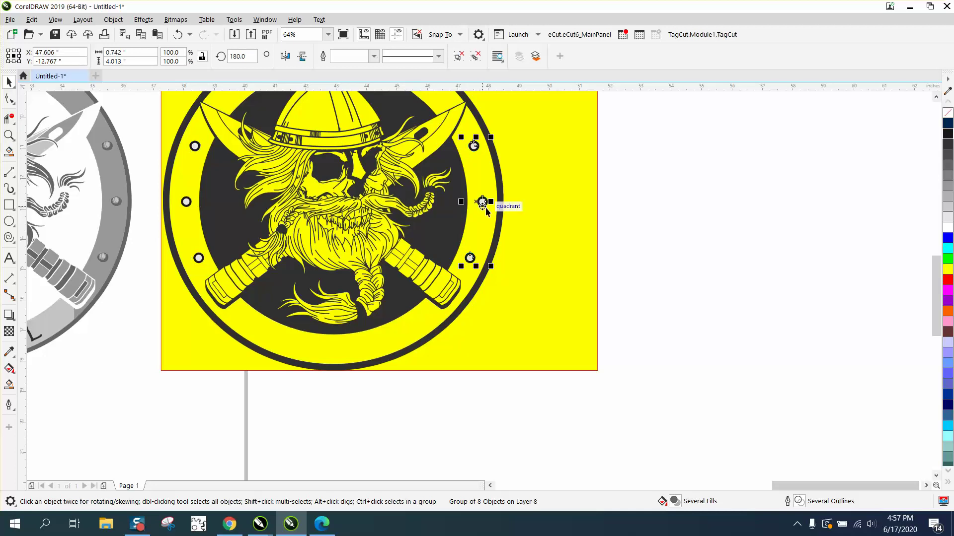
left_click(650, 219)
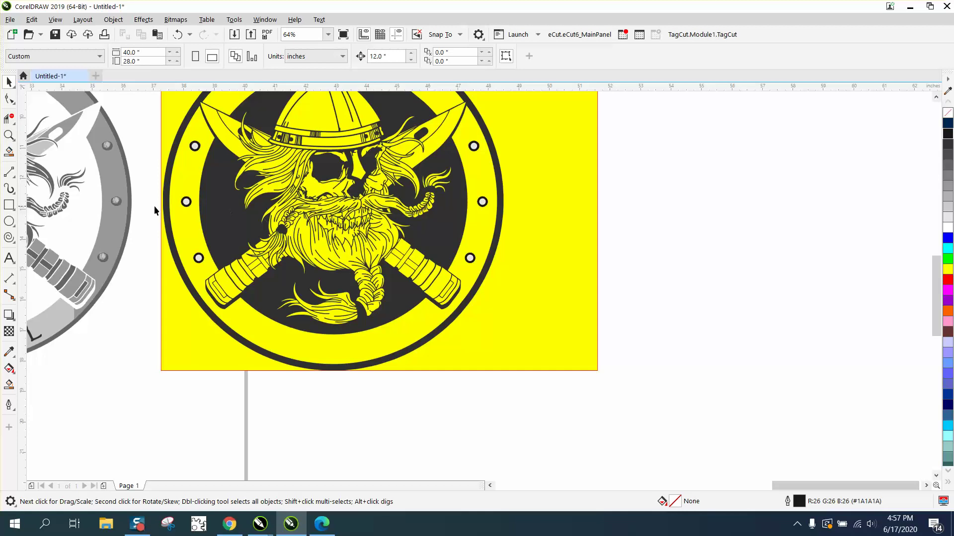
left_click(9, 135)
left_click_drag(316, 192, 467, 281)
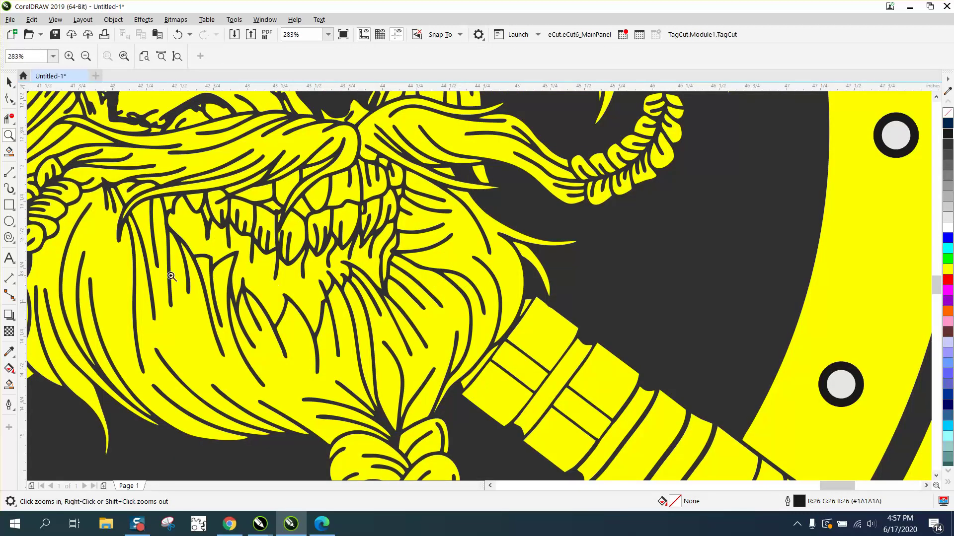
Smart-fill the first run of skull teeth and the fang light grey #E6E6E6.
left_click(10, 386)
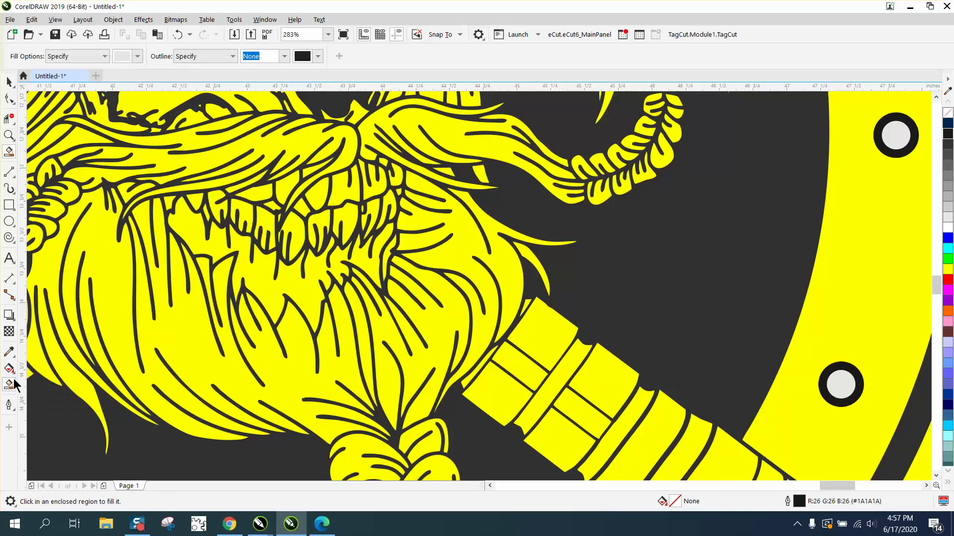
left_click(297, 233)
left_click(306, 205)
left_click(315, 191)
left_click(351, 191)
left_click(373, 195)
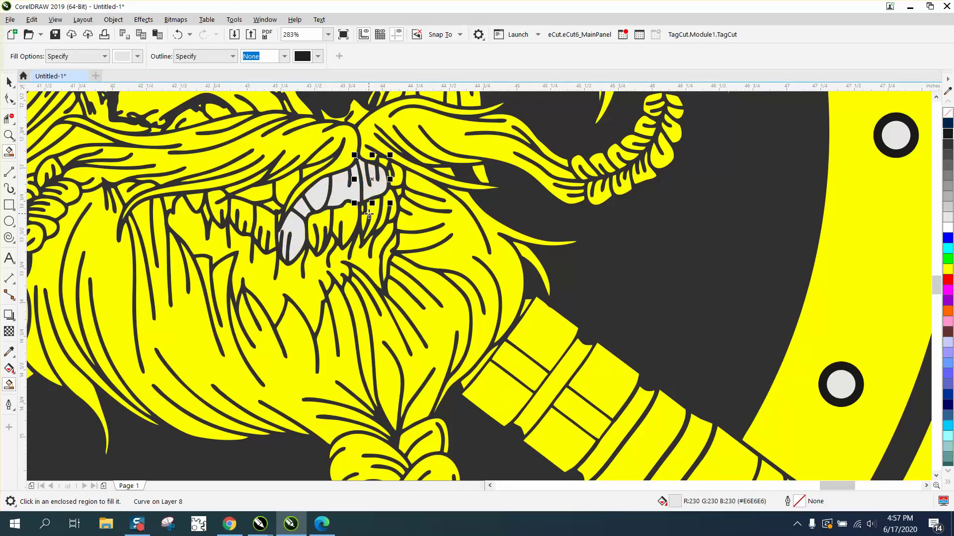
left_click(362, 214)
left_click(329, 231)
left_click(307, 223)
Fill the remaining lower, upper-left and small upper teeth light grey.
left_click(287, 226)
left_click(263, 224)
left_click(239, 215)
left_click(218, 205)
left_click(195, 202)
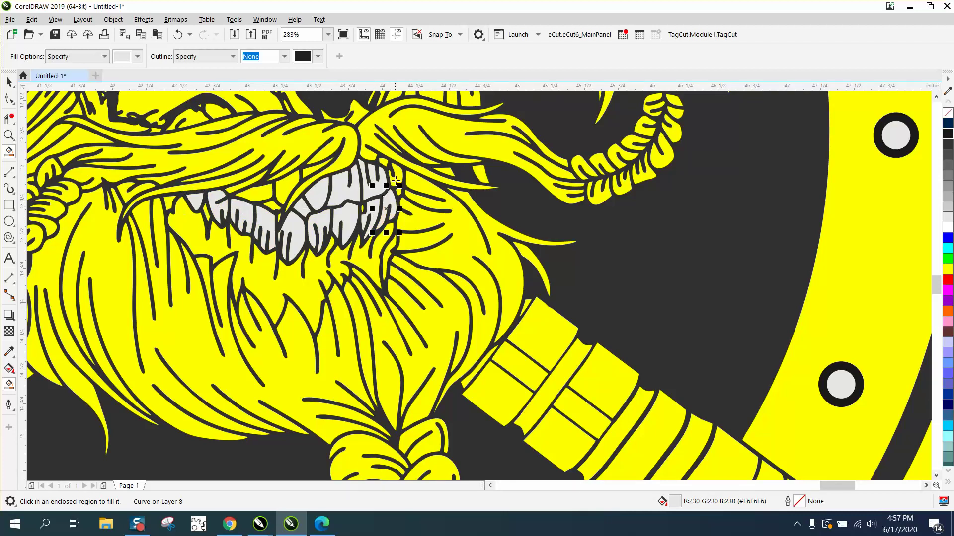
left_click(387, 165)
left_click(385, 162)
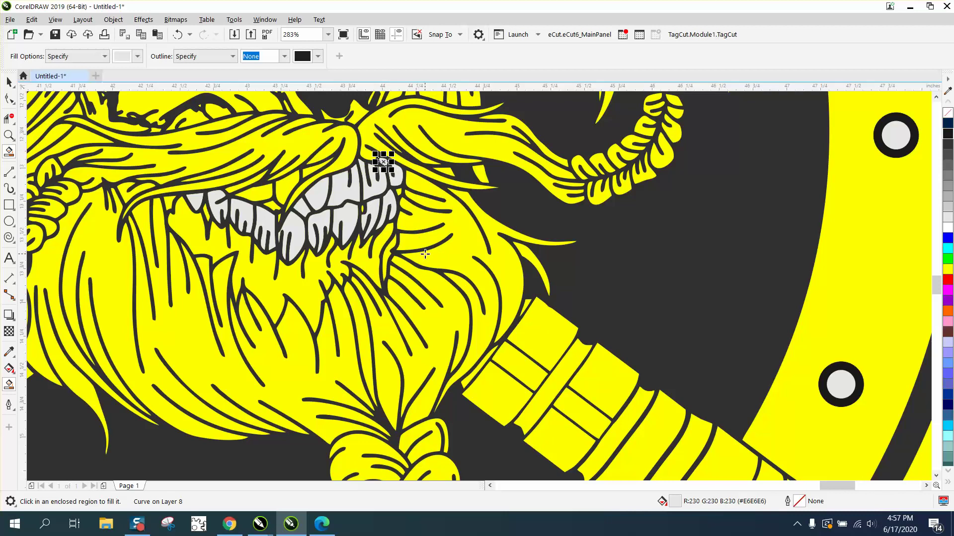
scroll(424, 254, "down", 3)
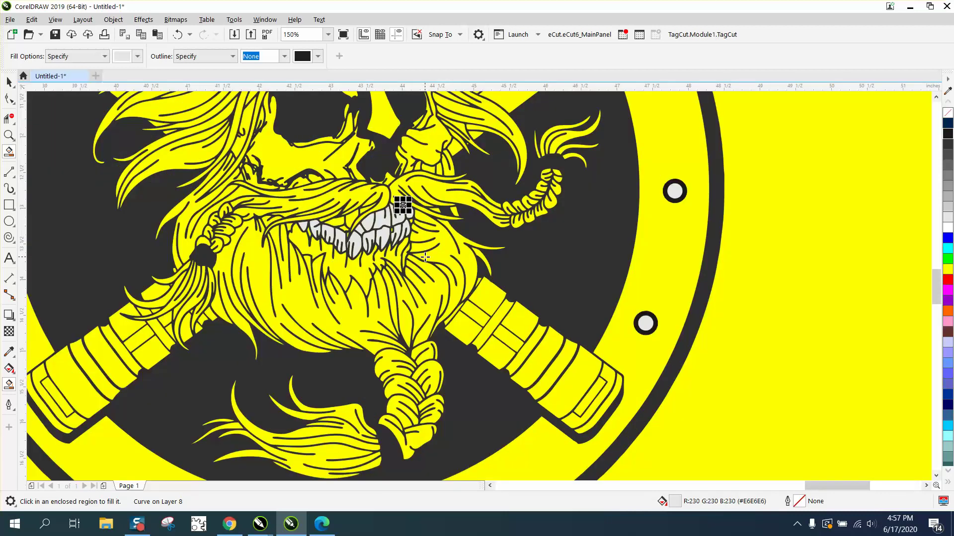
left_click(344, 227)
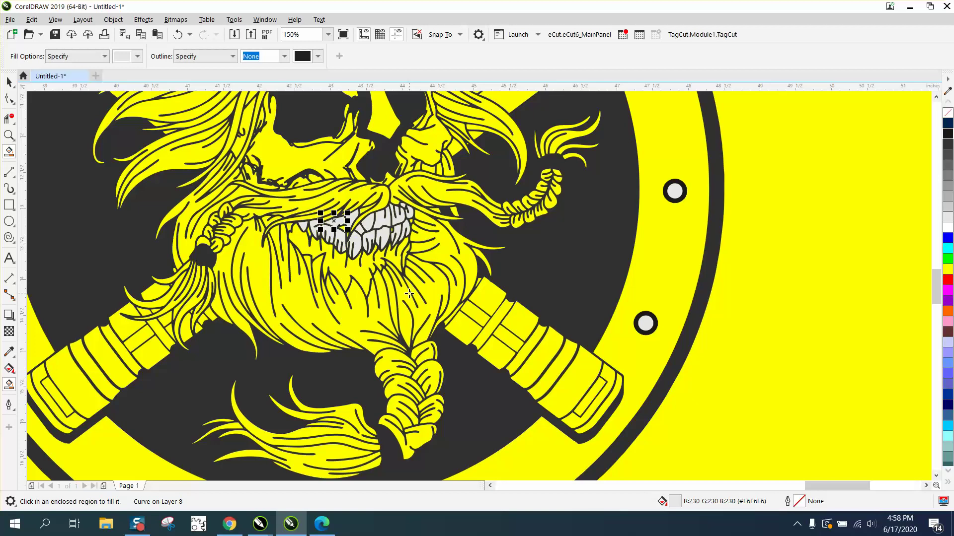
Fill a band on the right and left crossed axe handles light grey.
left_click(545, 355)
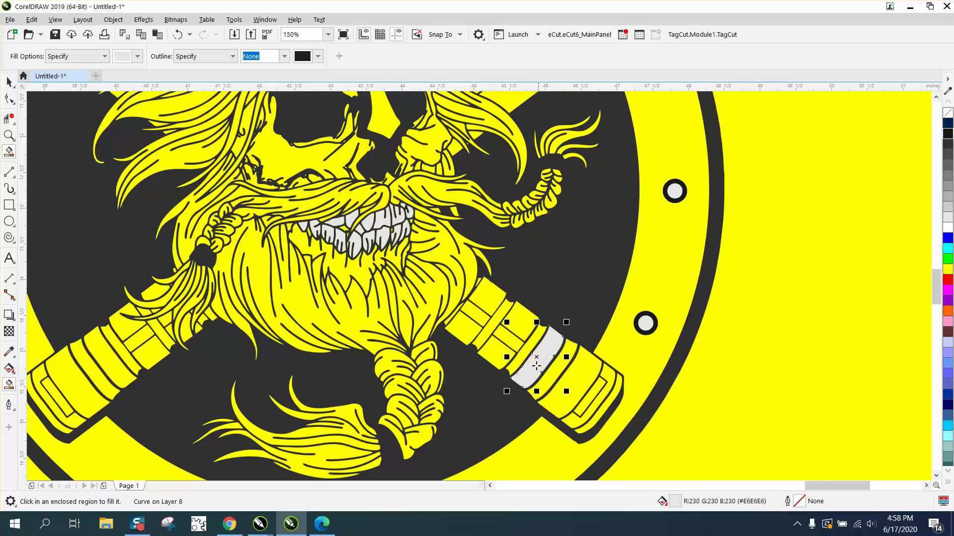
left_click(116, 368)
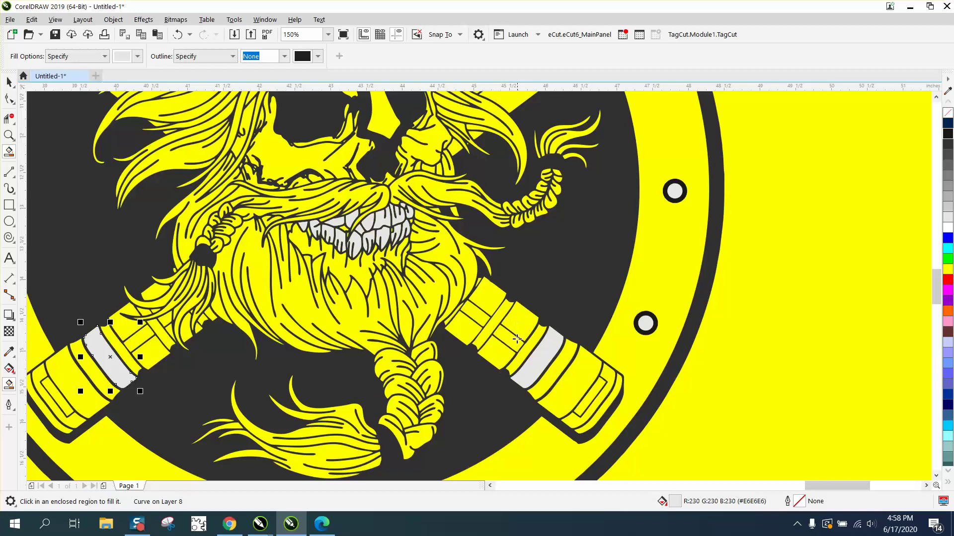
scroll(518, 334, "down", 2)
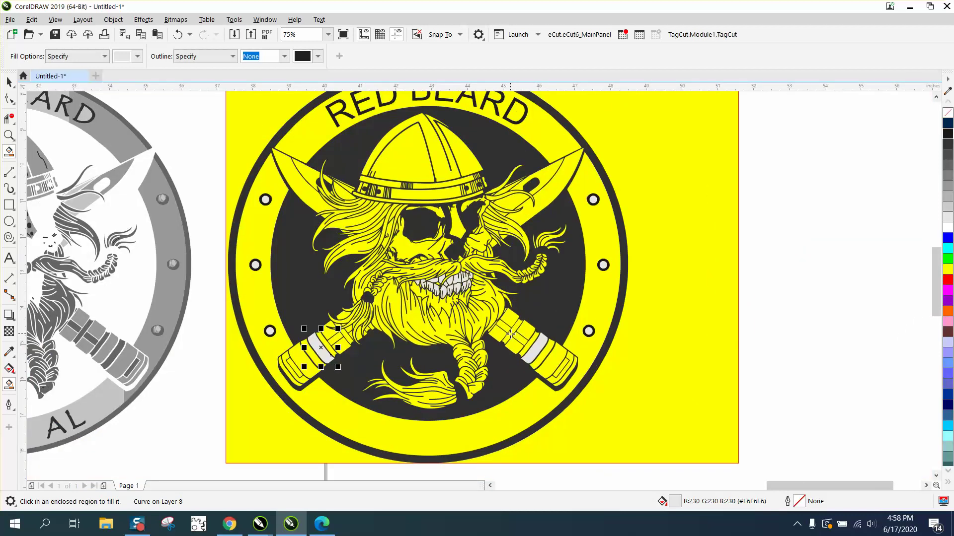
Drag the yellow background rectangle off to the right and zoom in on the finished badge.
scroll(486, 332, "down", 2)
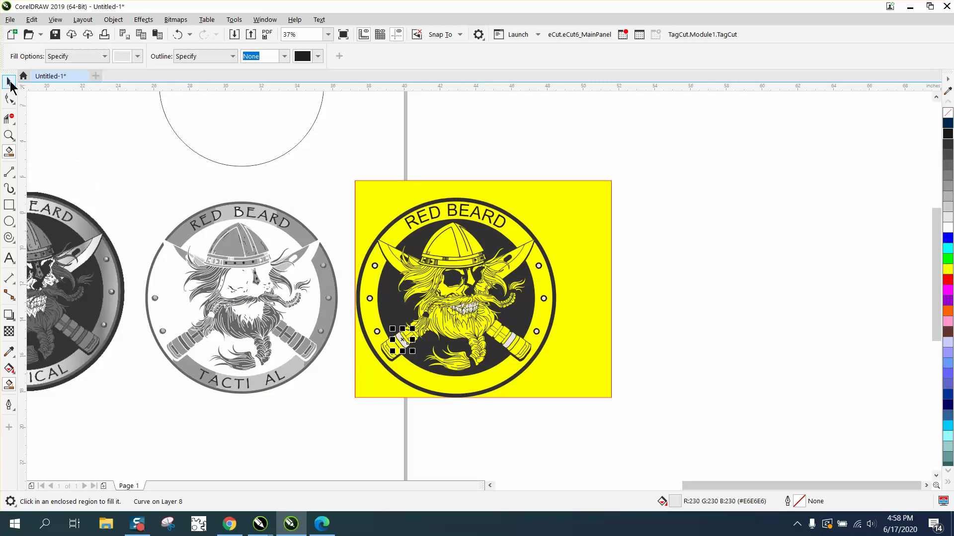
left_click(9, 82)
left_click_drag(383, 196, 800, 194)
left_click(9, 135)
left_click_drag(345, 198, 676, 417)
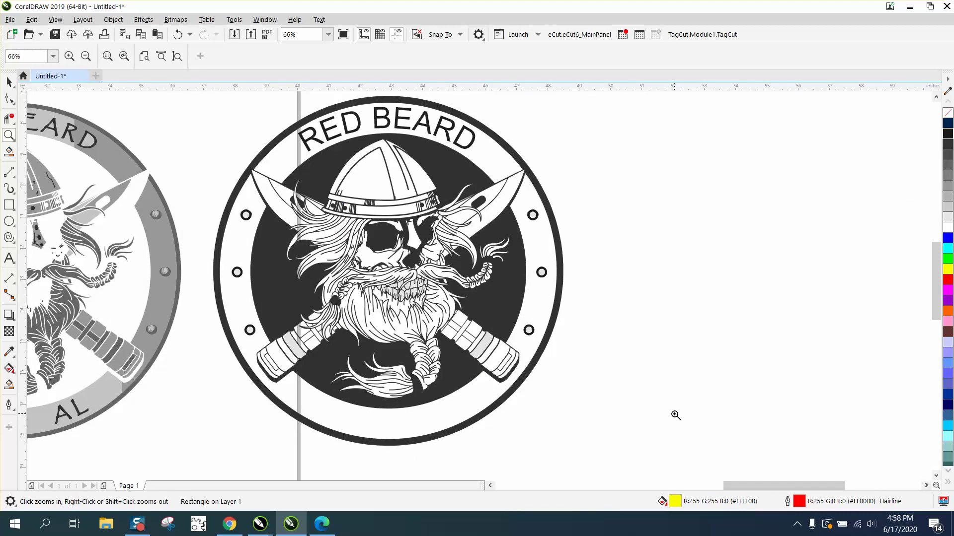